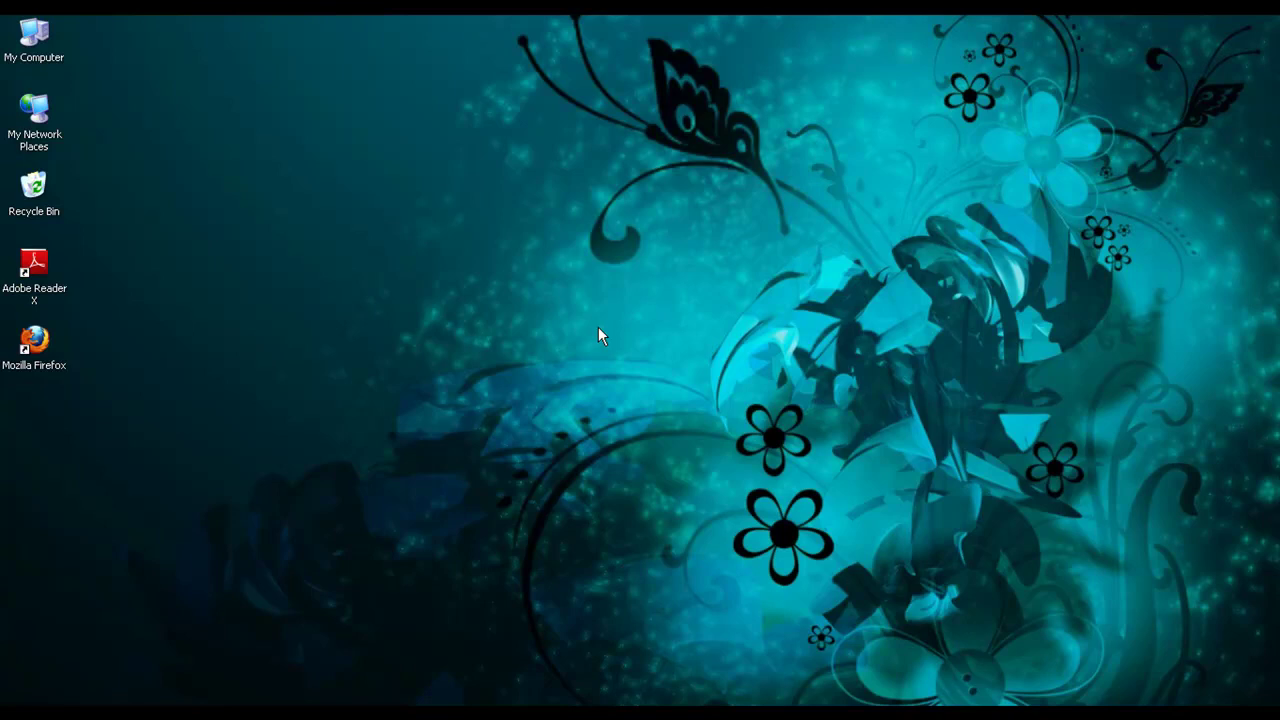
# - Launch Firefox and load webtms.tracktrans.net
pyautogui.doubleClick(41, 338)
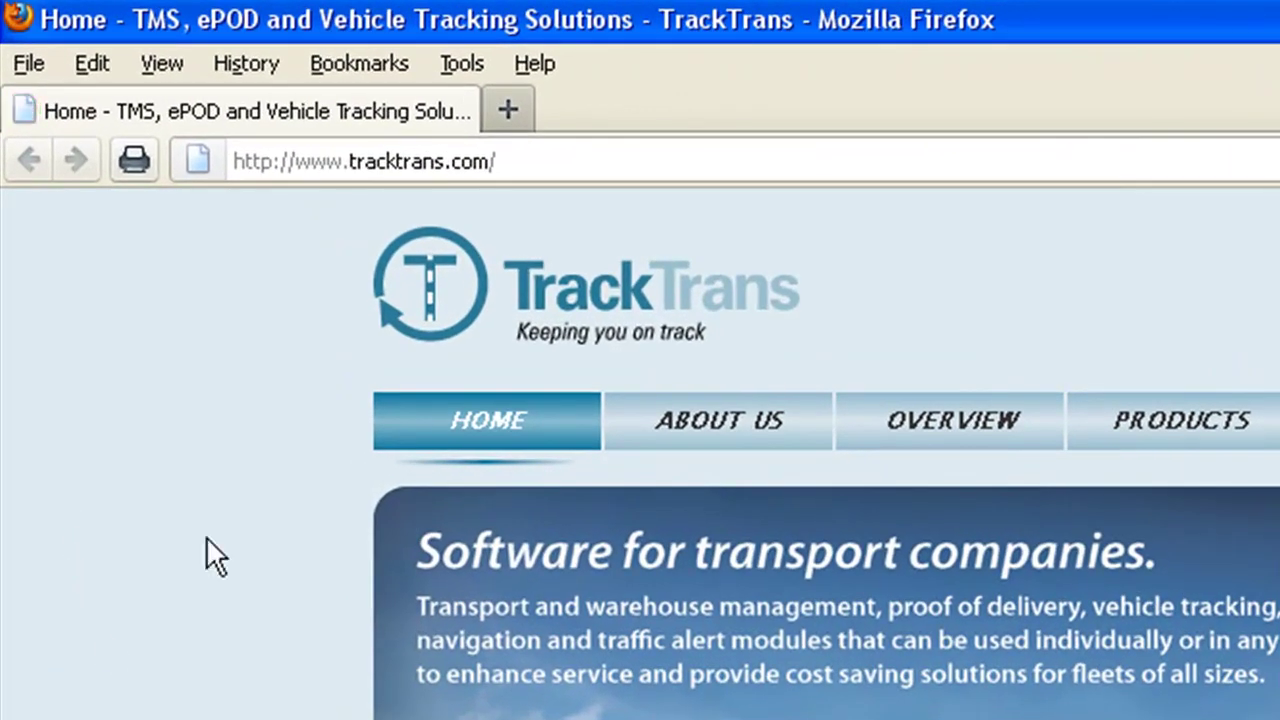
pyautogui.click(455, 162)
pyautogui.write('web')
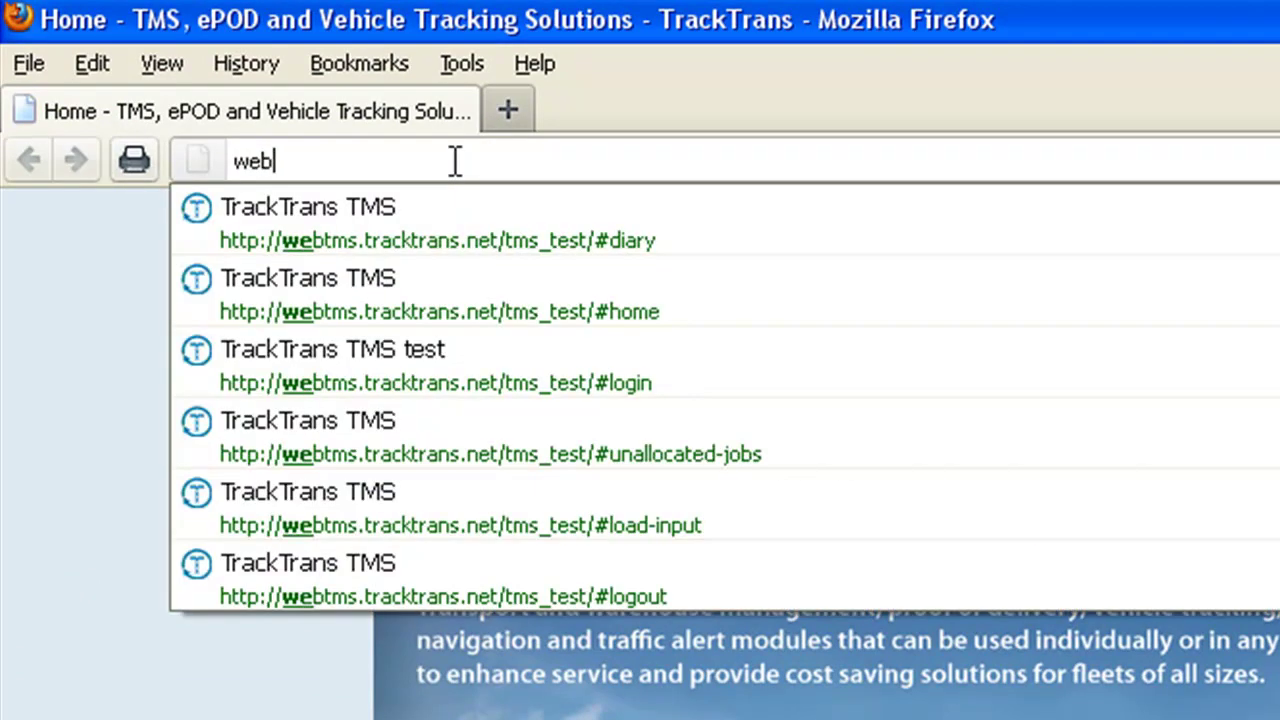
pyautogui.write('tms.track')
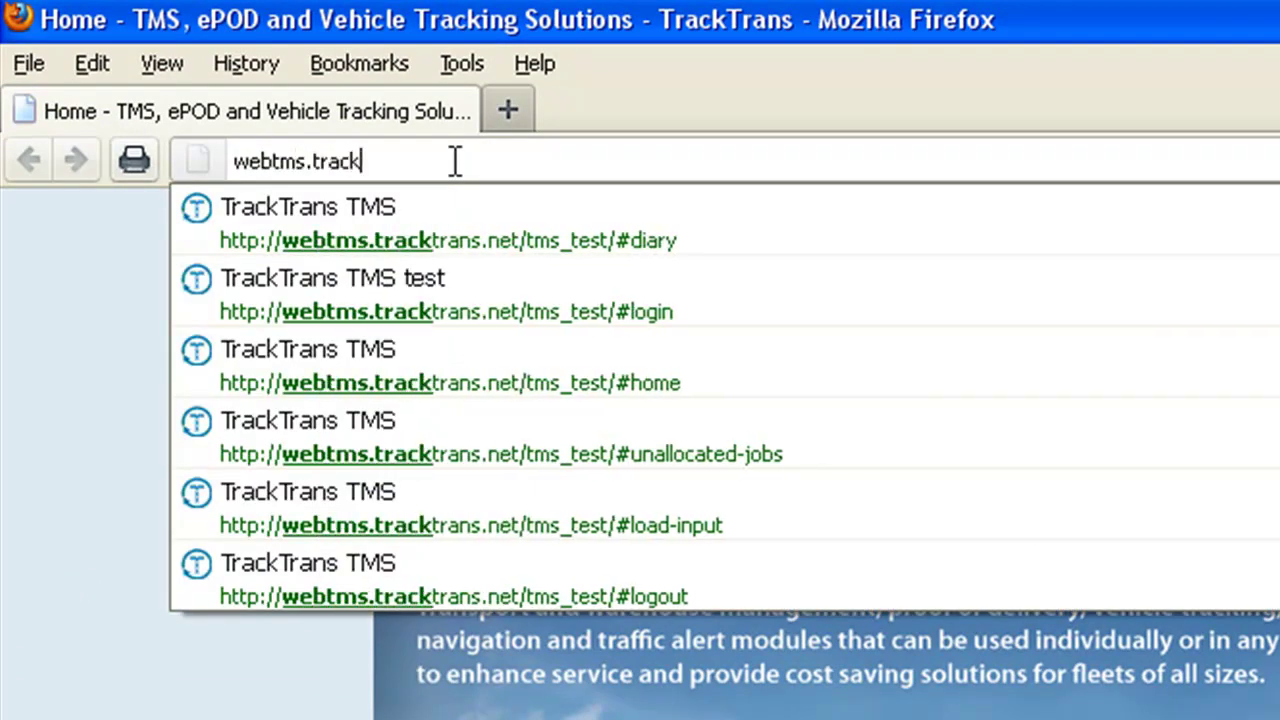
pyautogui.write('trans.net')
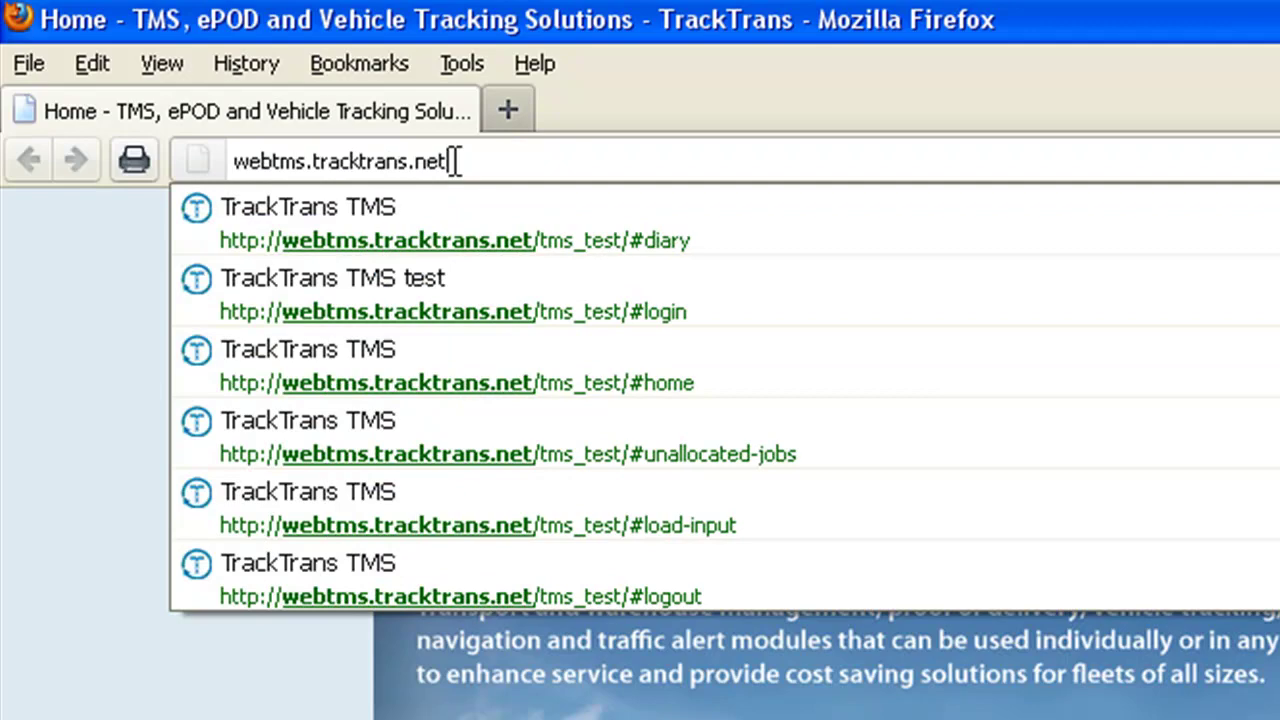
pyautogui.press('Return')
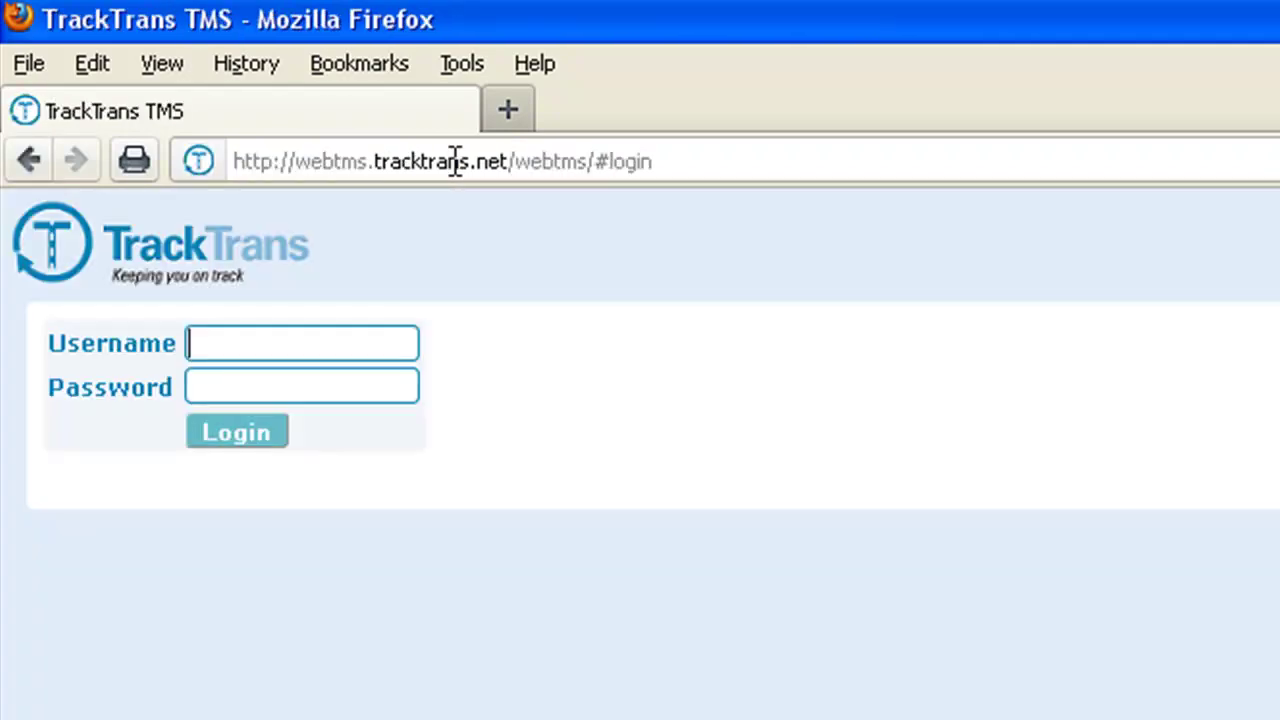
# - Sign in with the admin username and password
pyautogui.click(334, 350)
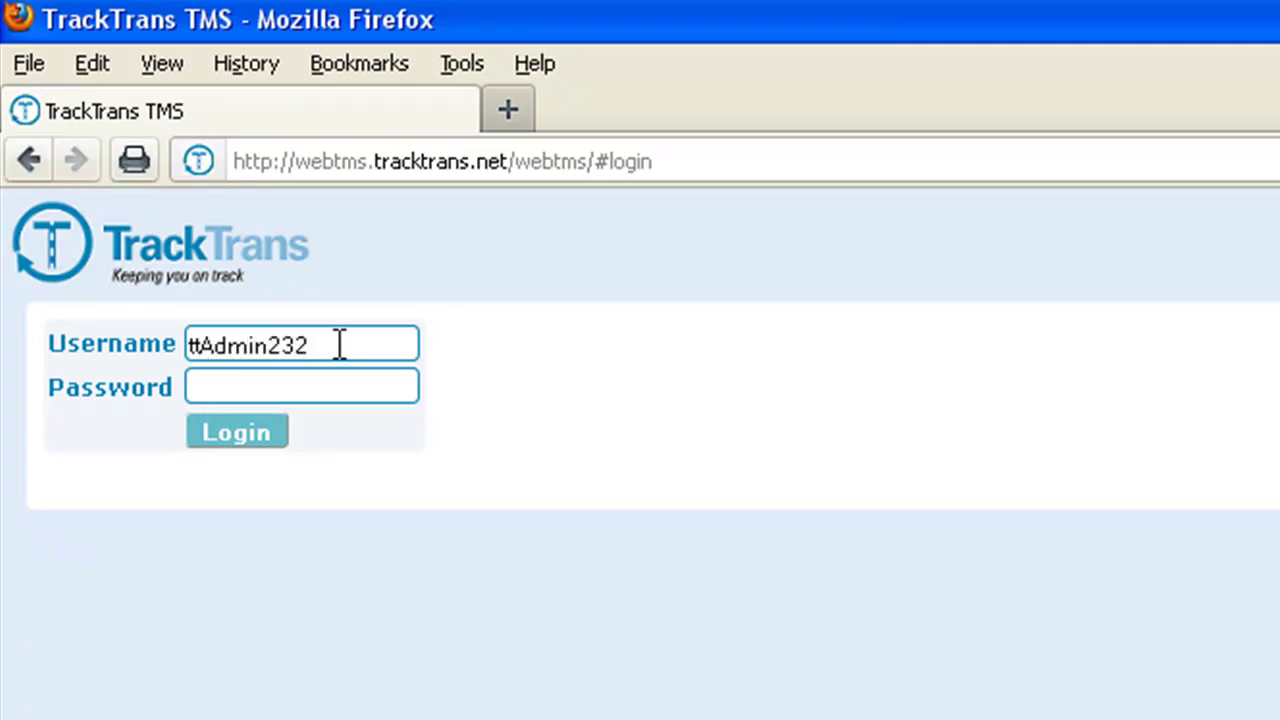
pyautogui.press('Tab')
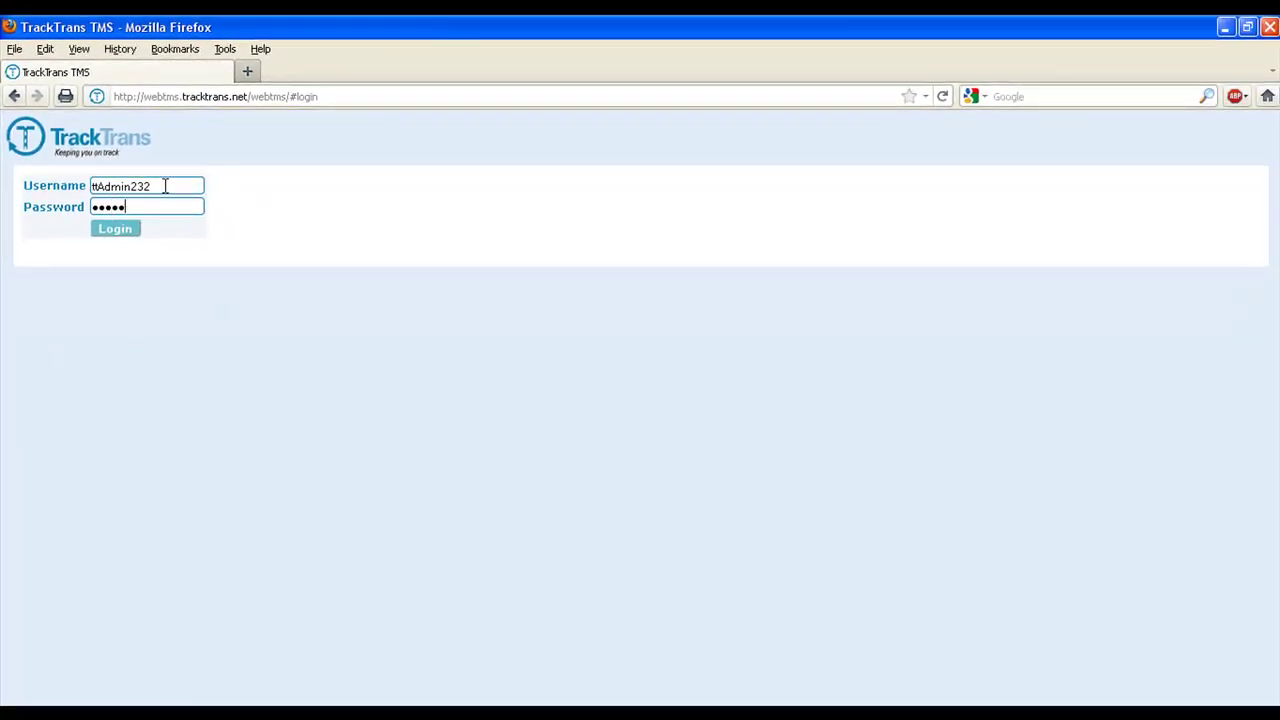
pyautogui.press('Return')
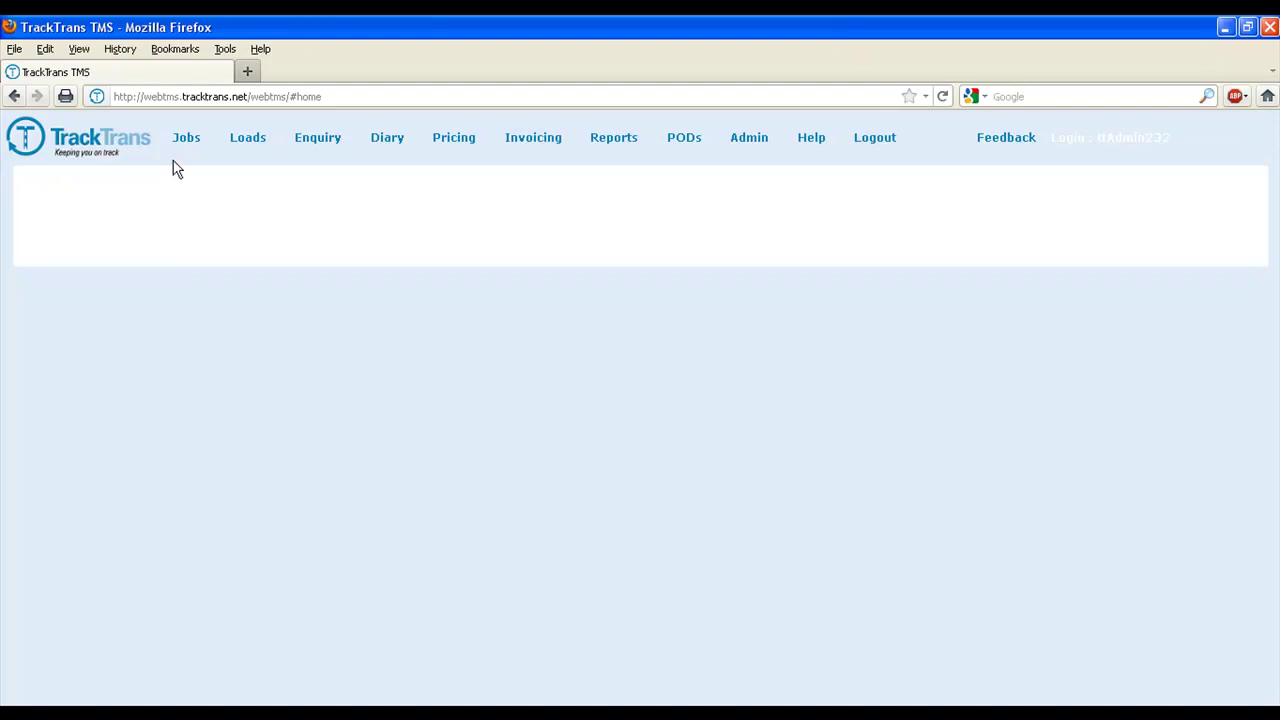
# - Start a new delivery job from the Jobs menu
pyautogui.moveTo(184, 146)
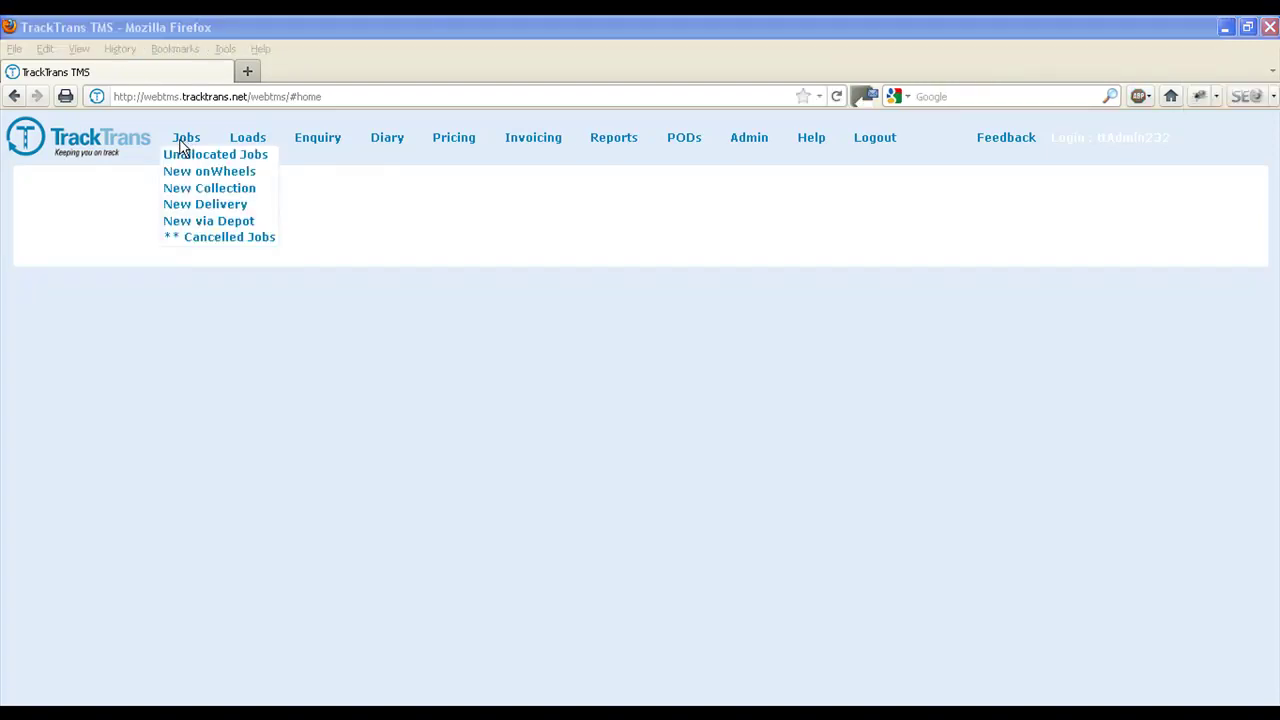
pyautogui.click(197, 204)
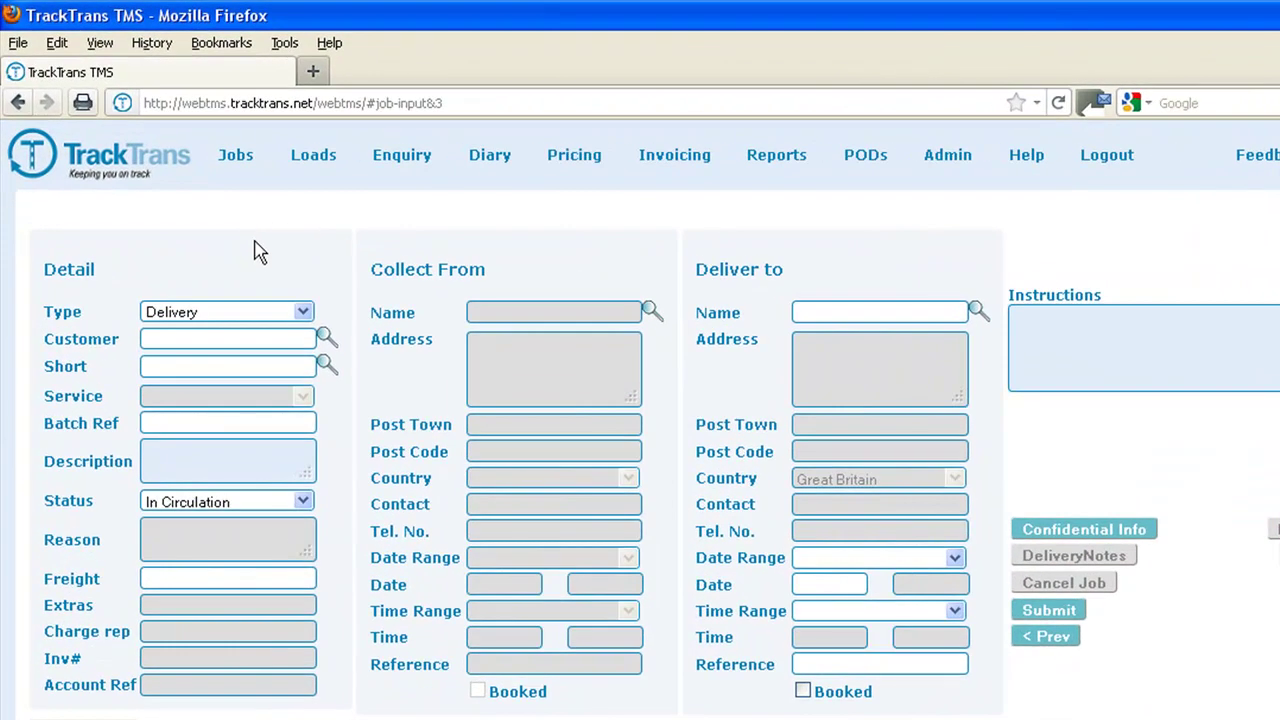
# - Set the job's customer to TRACKTRANS
pyautogui.click(196, 279)
pyautogui.write('tra')
pyautogui.click(327, 337)
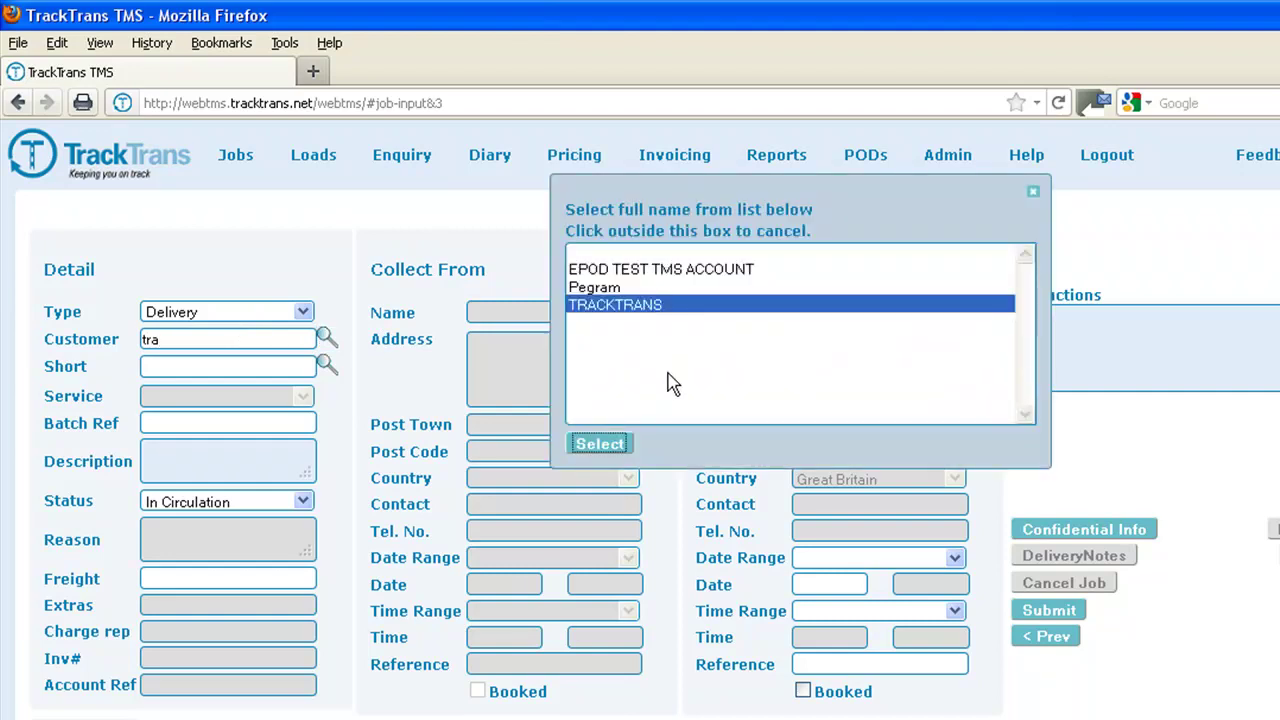
pyautogui.click(603, 443)
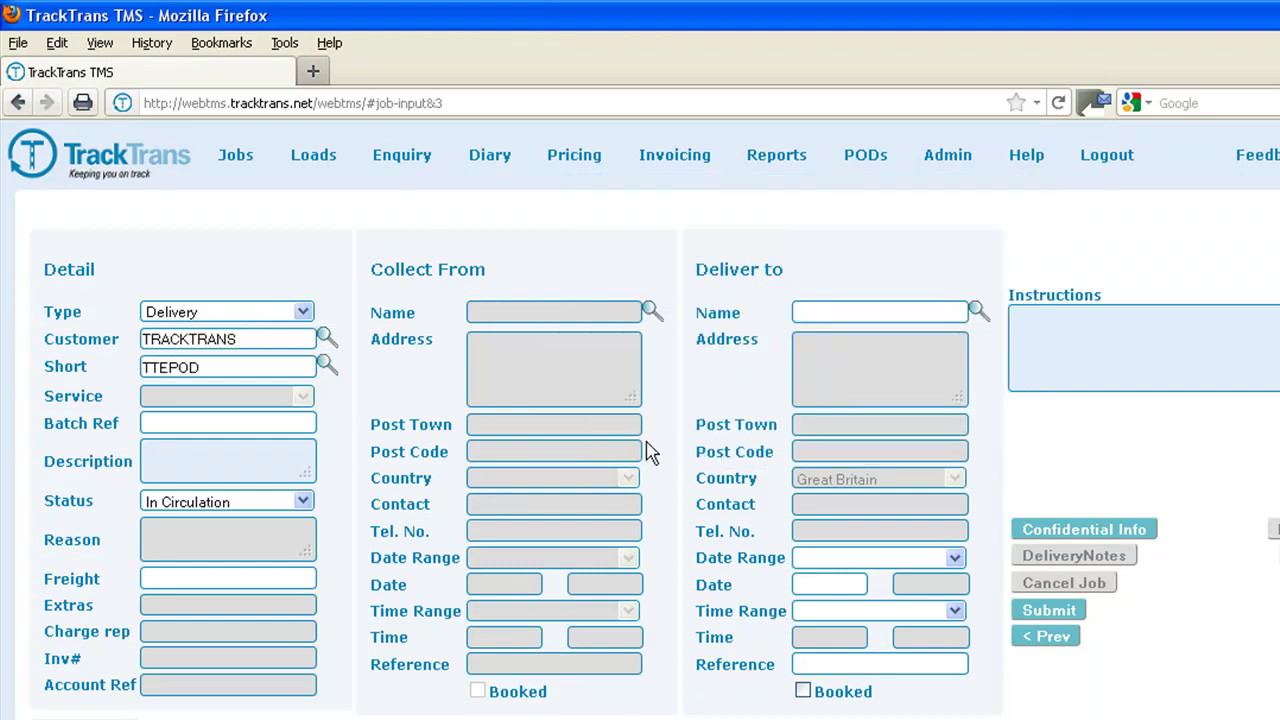
# - Set the delivery destination to the John Lewis Dartford address
pyautogui.click(828, 312)
pyautogui.write('john lewis (da')
pyautogui.click(978, 318)
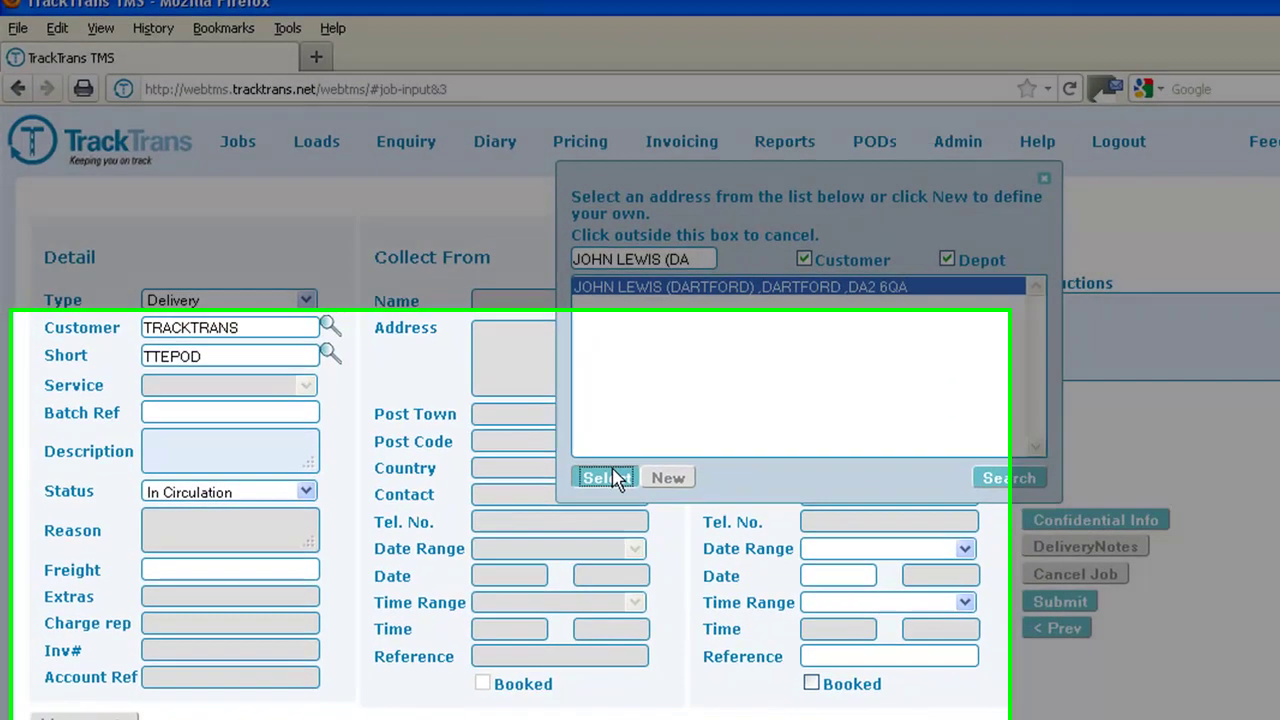
pyautogui.click(615, 478)
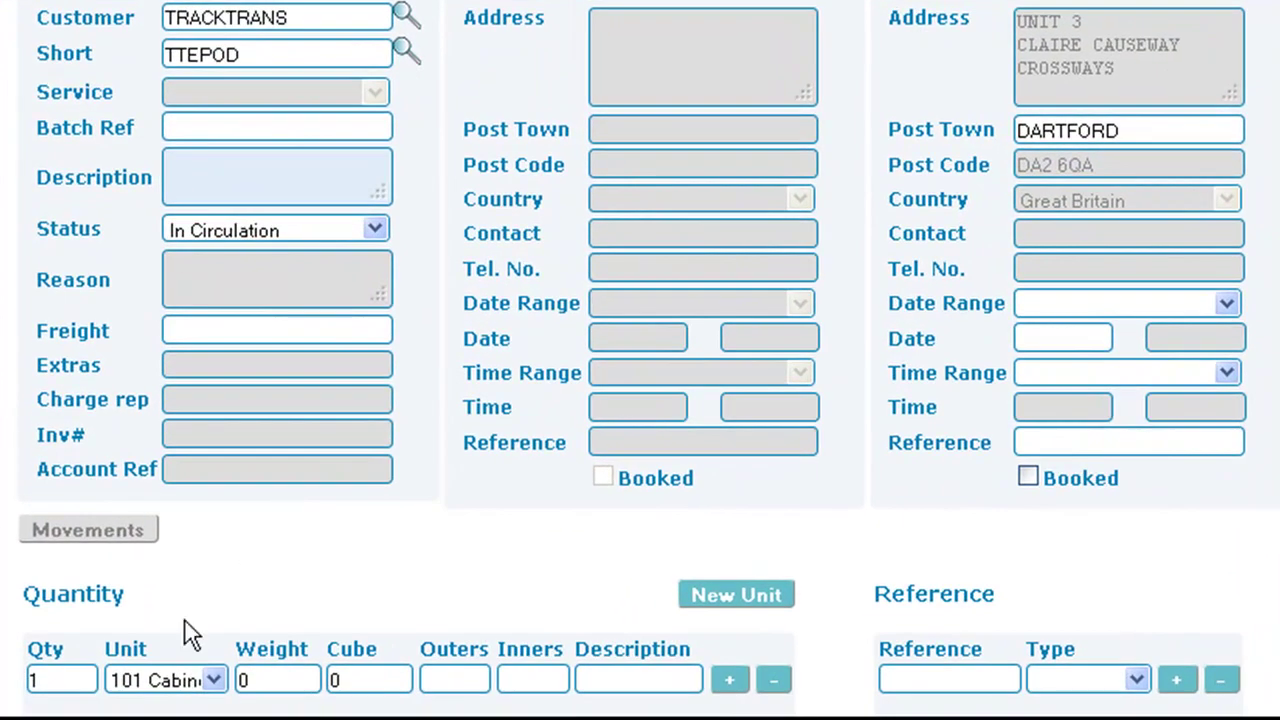
# - Enter a quantity line of 10 Pallets, weight 1750, cube 7.12
pyautogui.doubleClick(62, 680)
pyautogui.write('10')
pyautogui.click(121, 686)
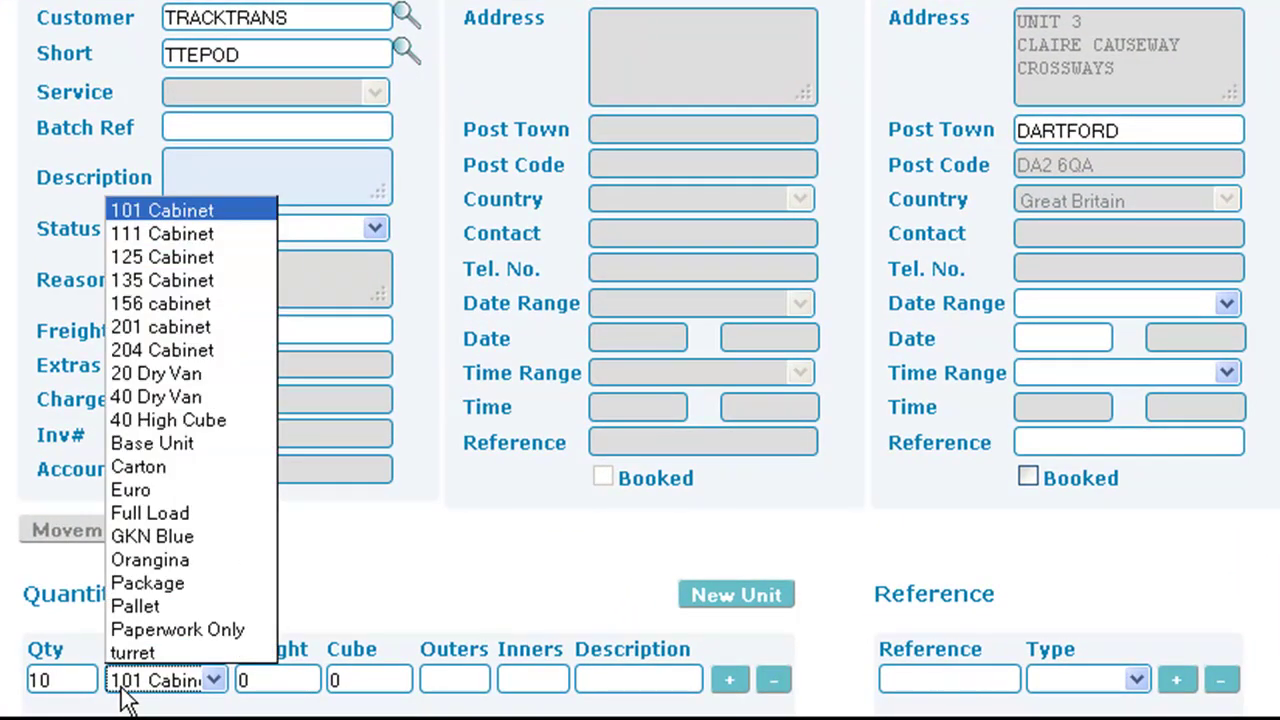
pyautogui.click(134, 606)
pyautogui.doubleClick(277, 672)
pyautogui.write('1750')
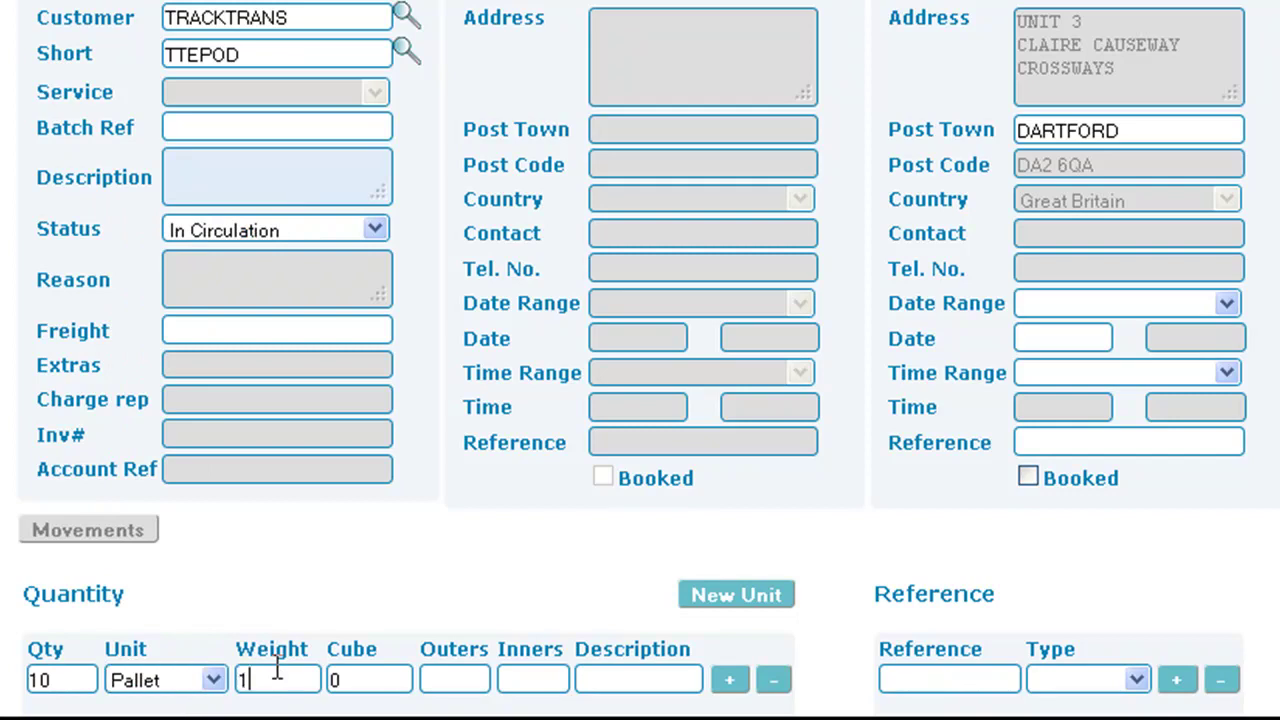
pyautogui.doubleClick(340, 678)
pyautogui.write('7.12')
pyautogui.click(746, 684)
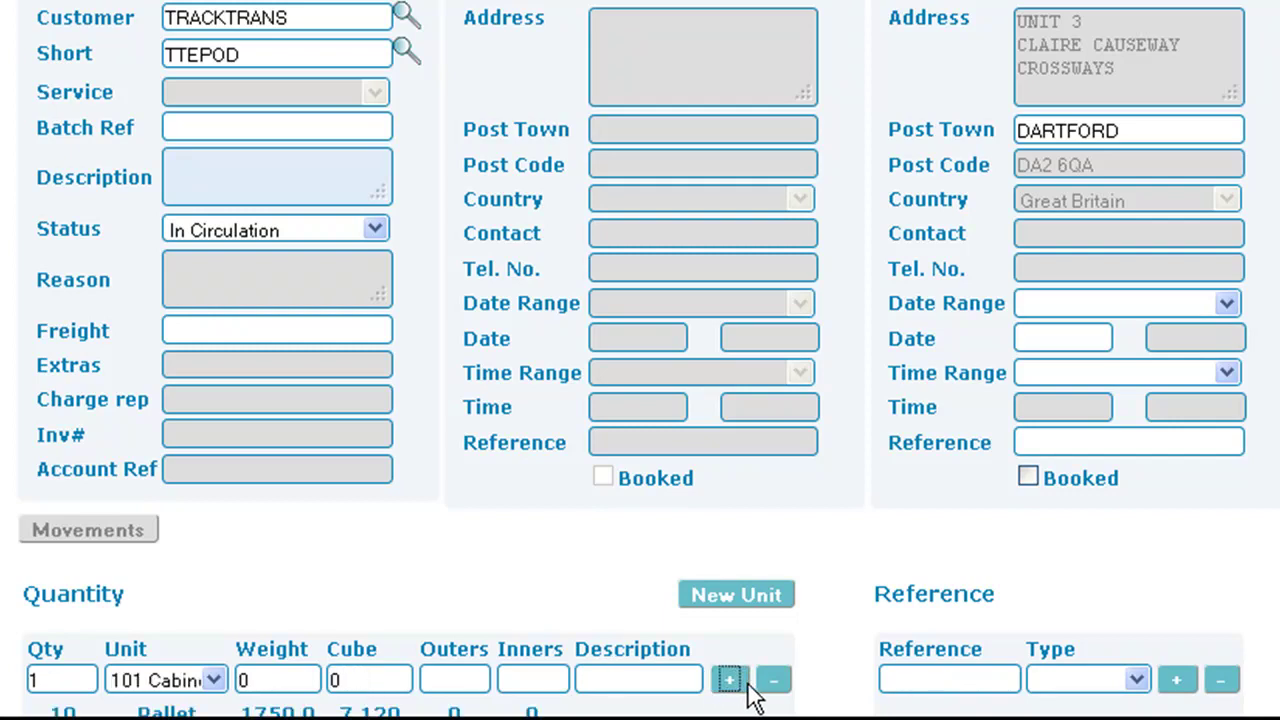
pyautogui.scroll(-3, 1044, 611)
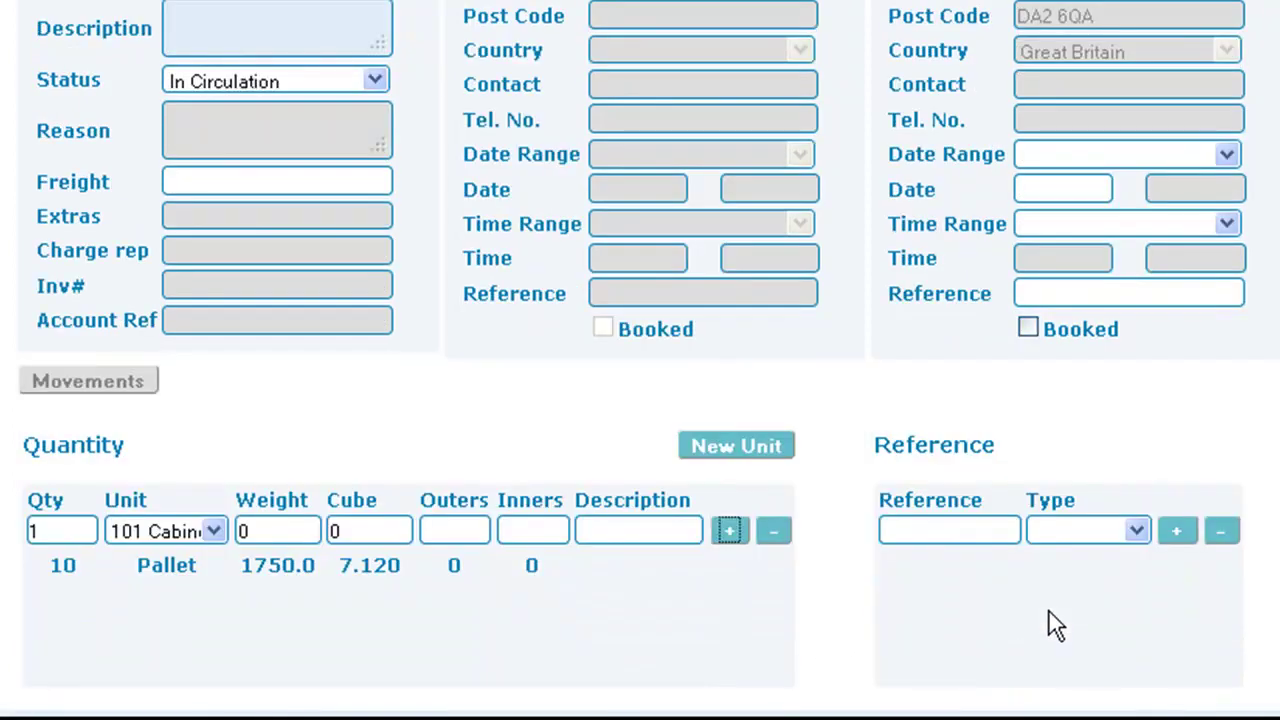
pyautogui.click(978, 522)
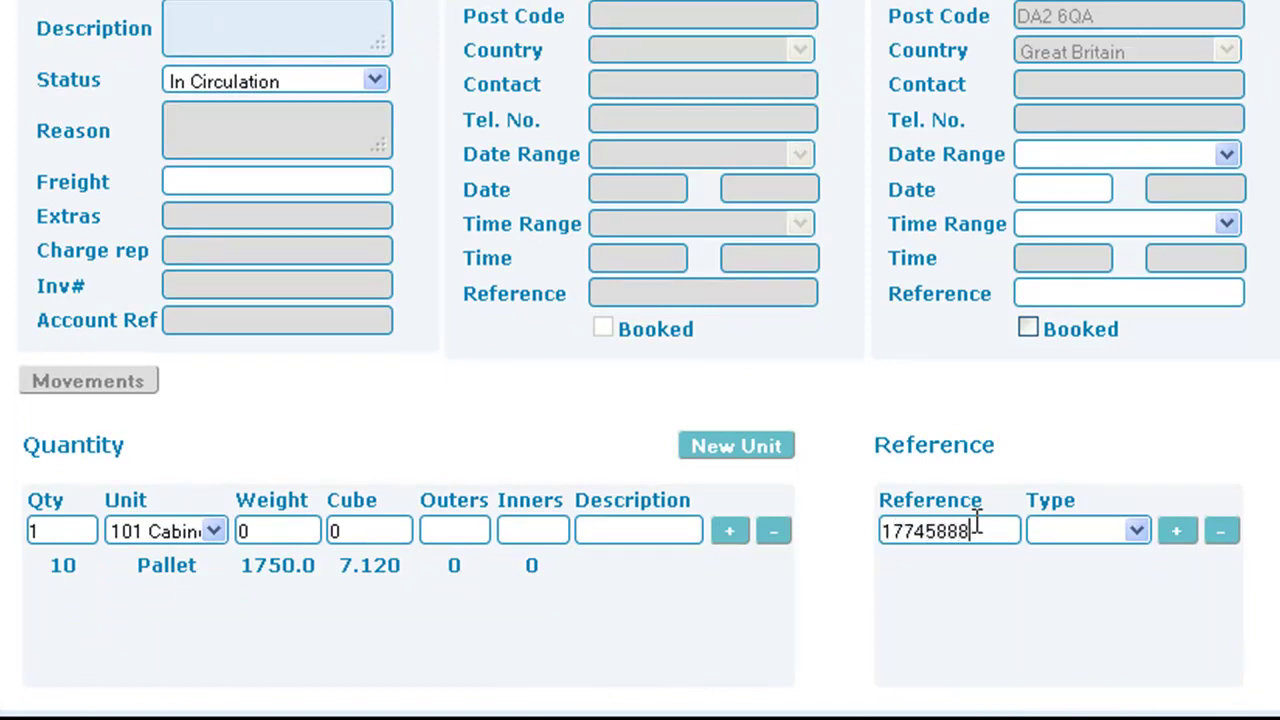
pyautogui.click(1050, 528)
pyautogui.click(1072, 585)
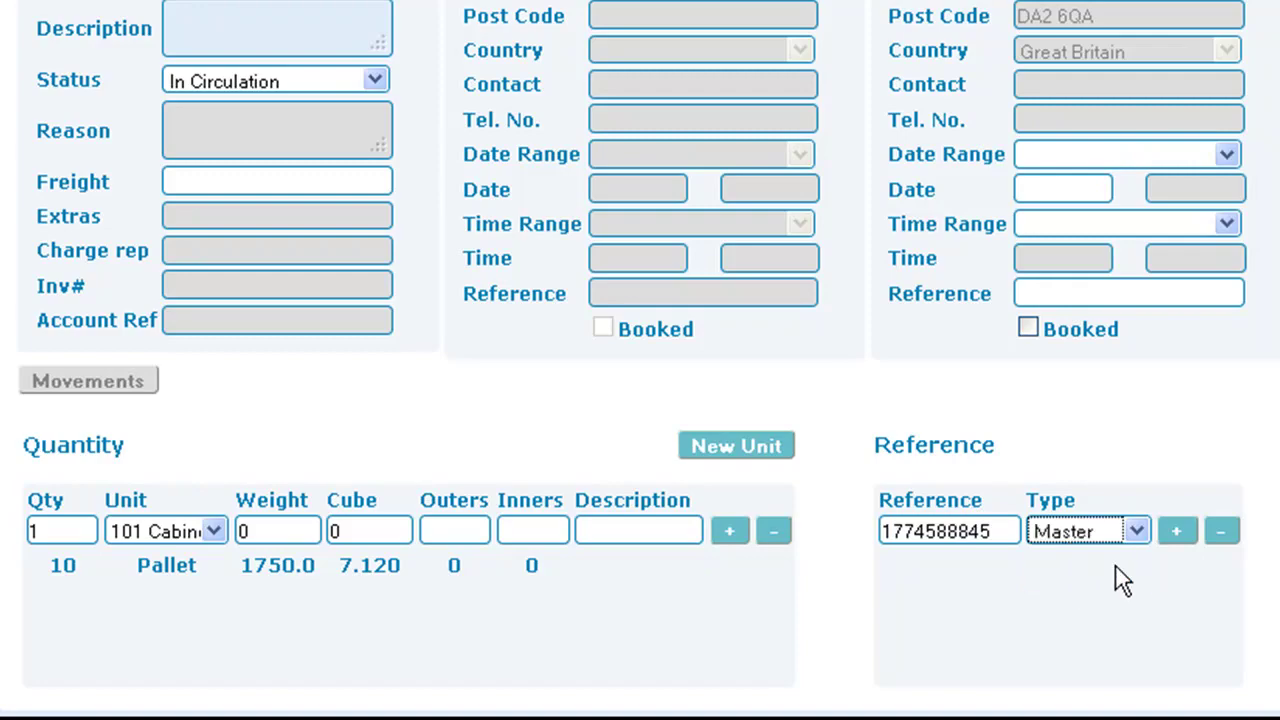
pyautogui.click(1176, 530)
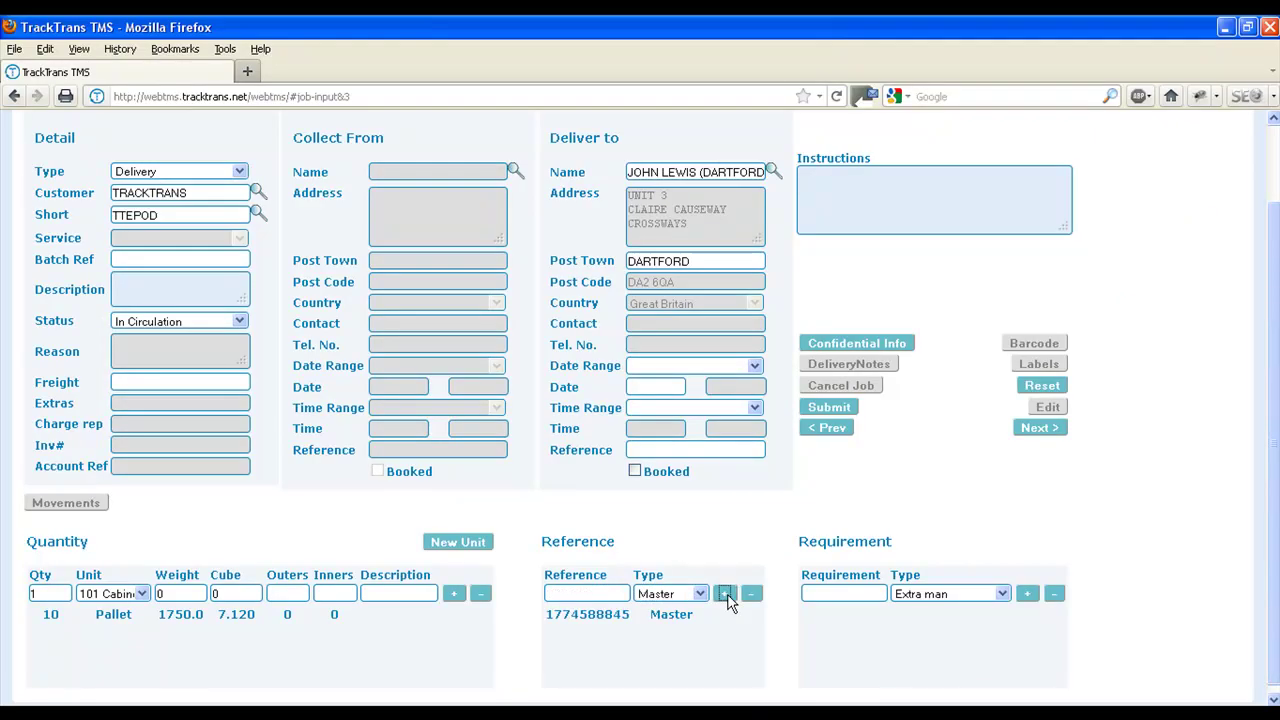
pyautogui.click(814, 408)
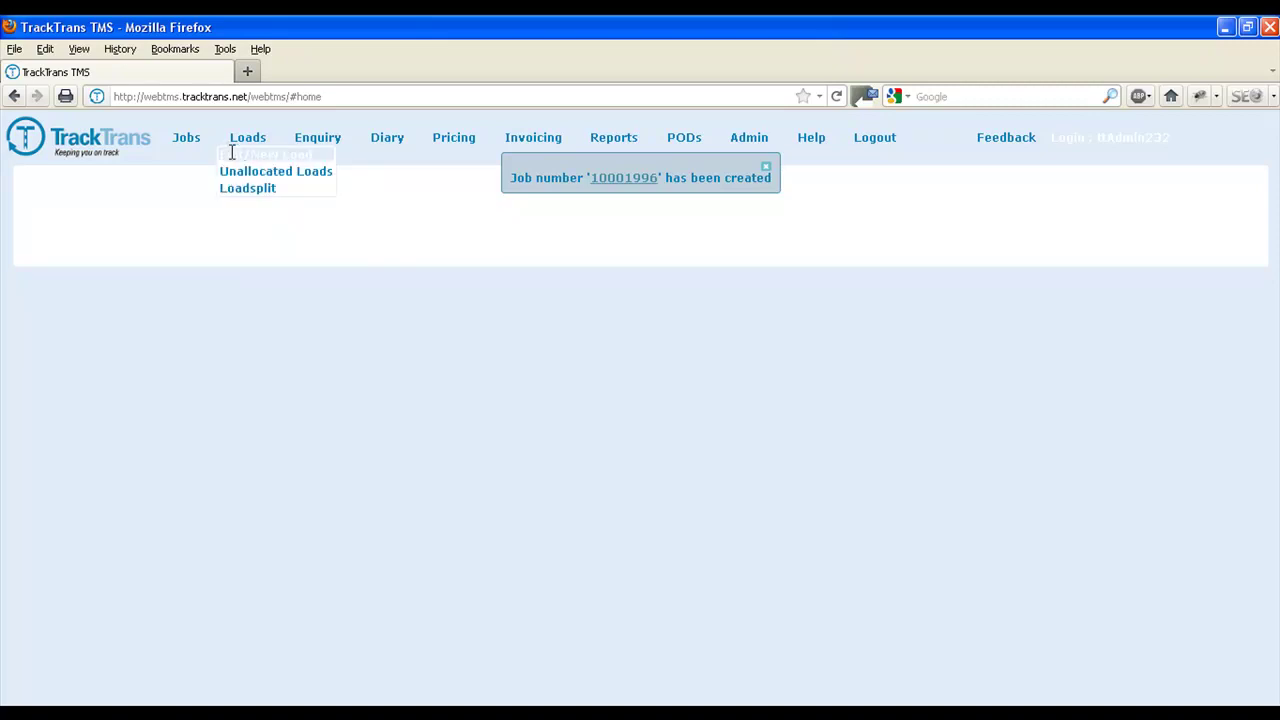
# - Create a new load containing job 10001996 for John Lewis Dartford
pyautogui.click(231, 154)
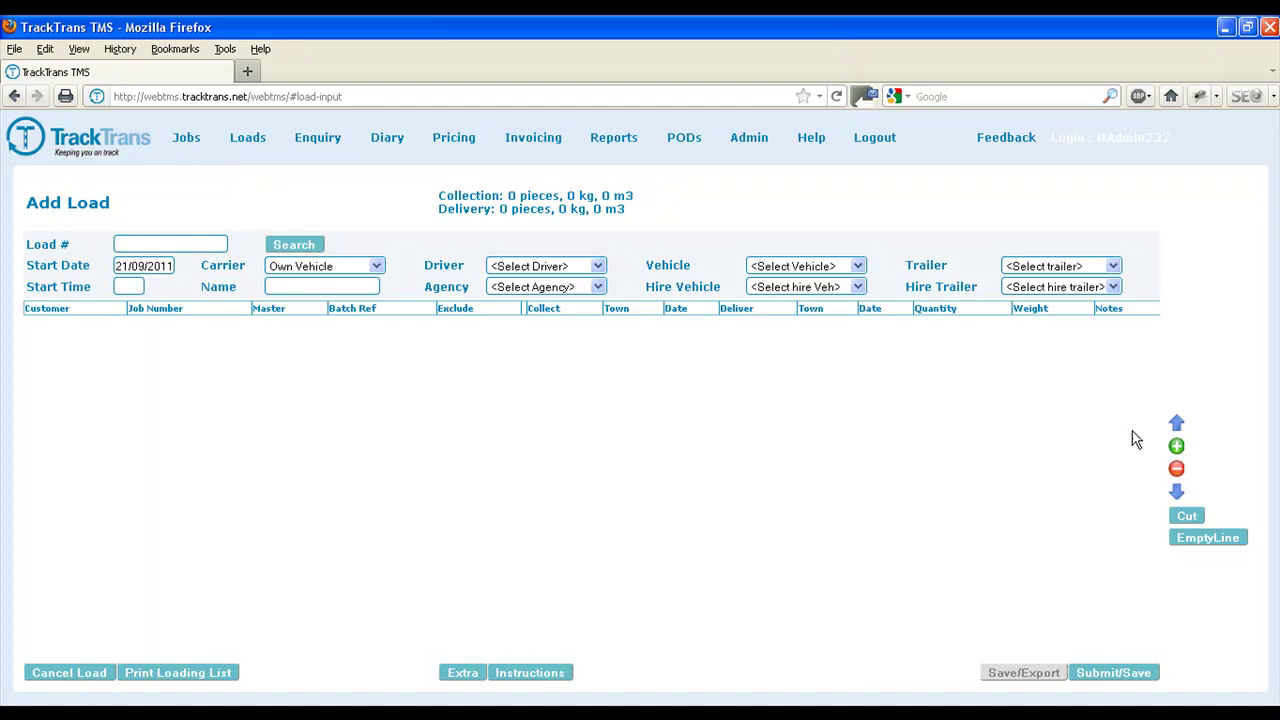
pyautogui.click(1177, 448)
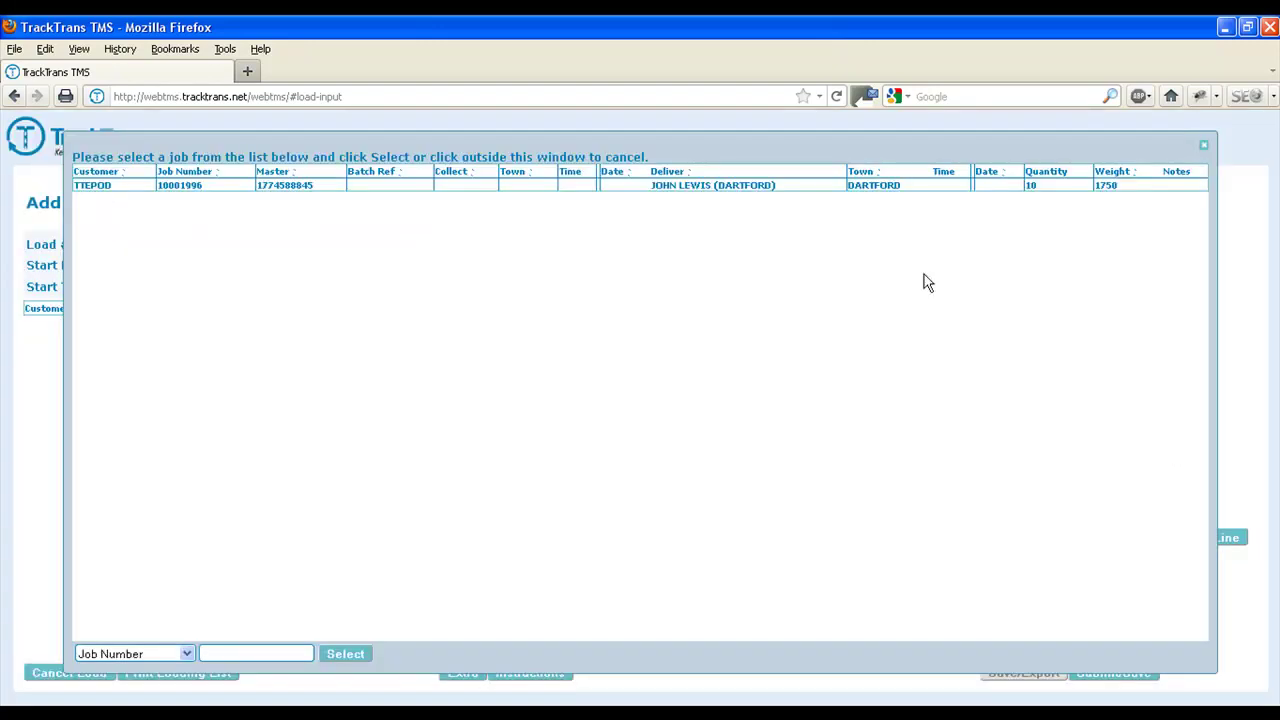
pyautogui.click(836, 187)
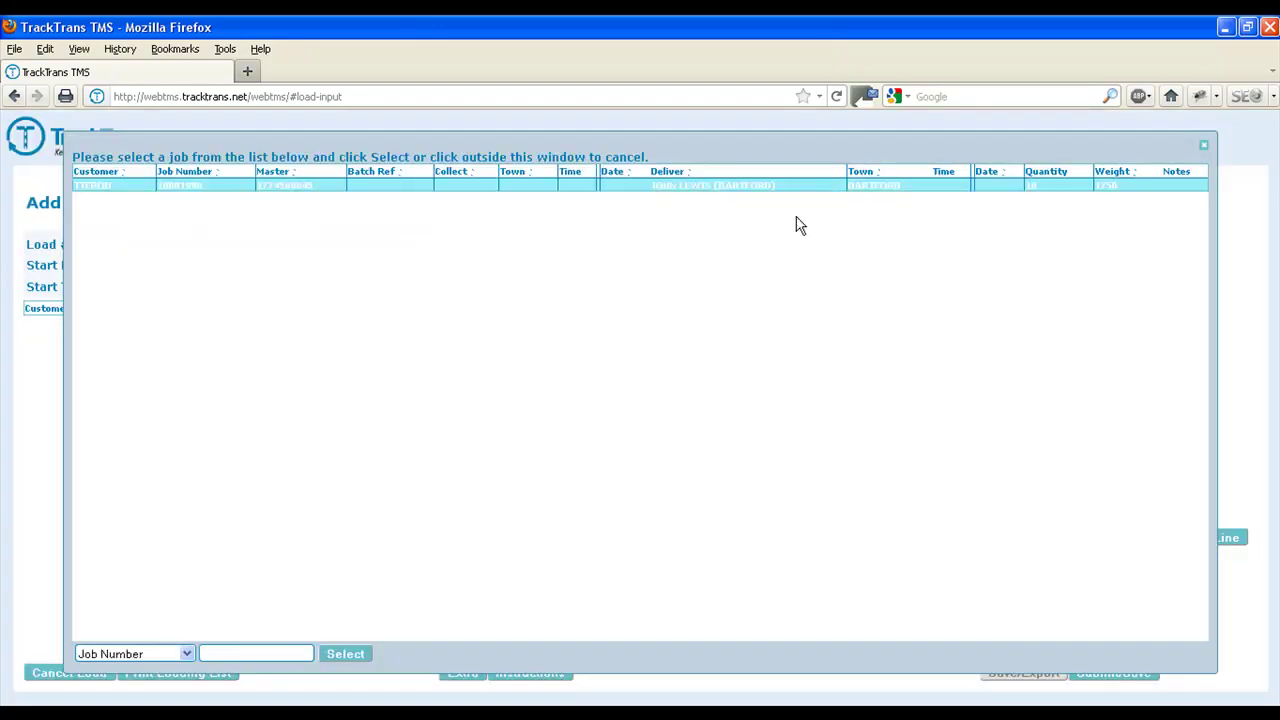
pyautogui.click(347, 655)
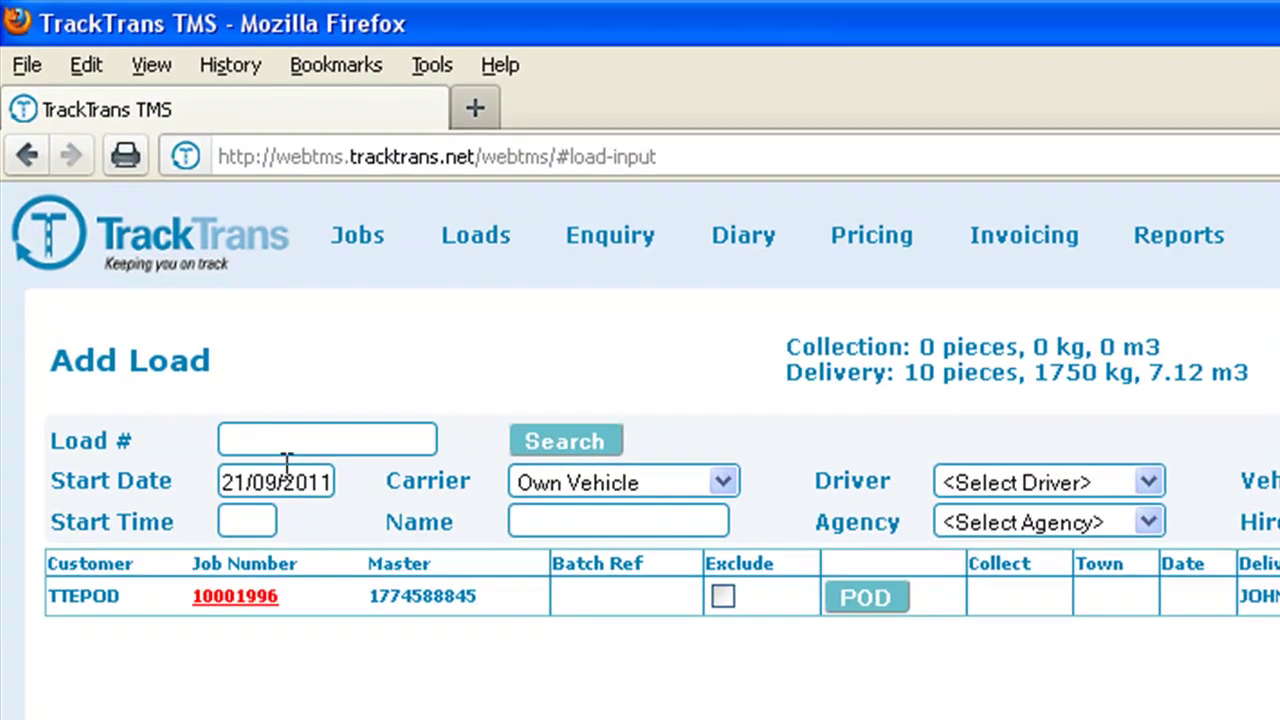
# - Set the load start to 22/09/2011 at 08:30
pyautogui.click(150, 263)
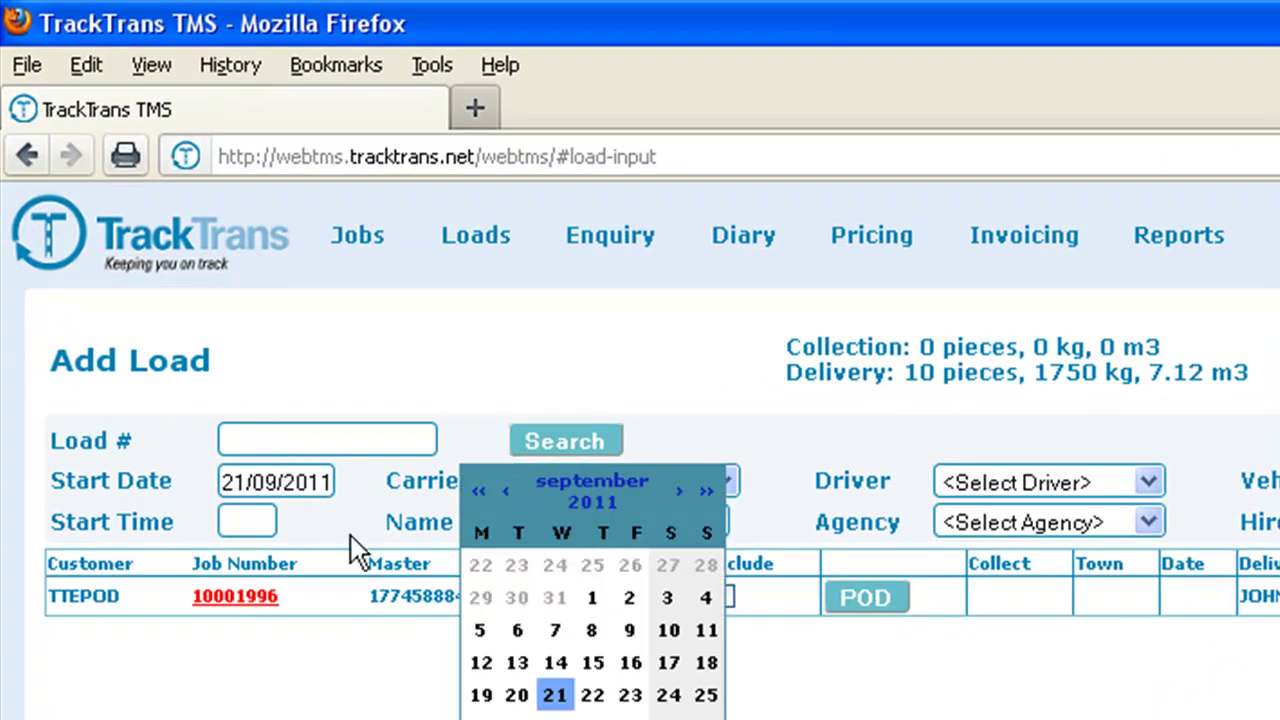
pyautogui.click(592, 695)
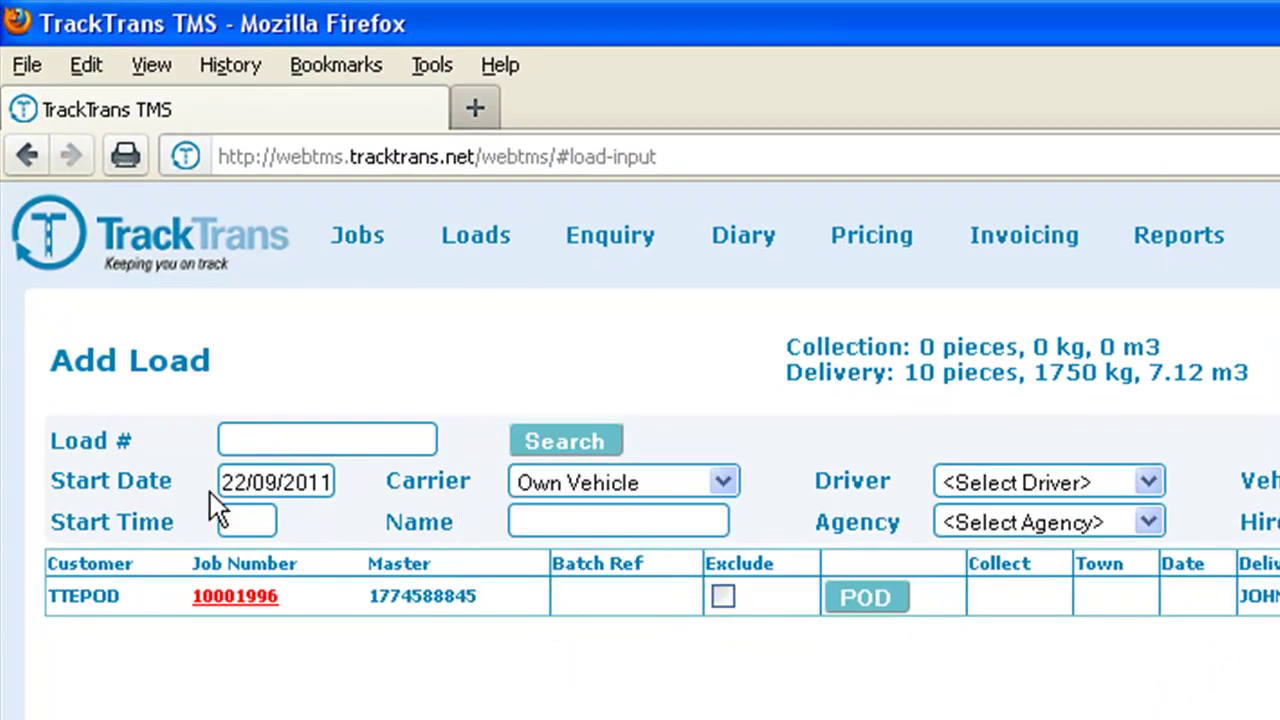
pyautogui.click(256, 520)
pyautogui.write('083')
pyautogui.write('08:30')
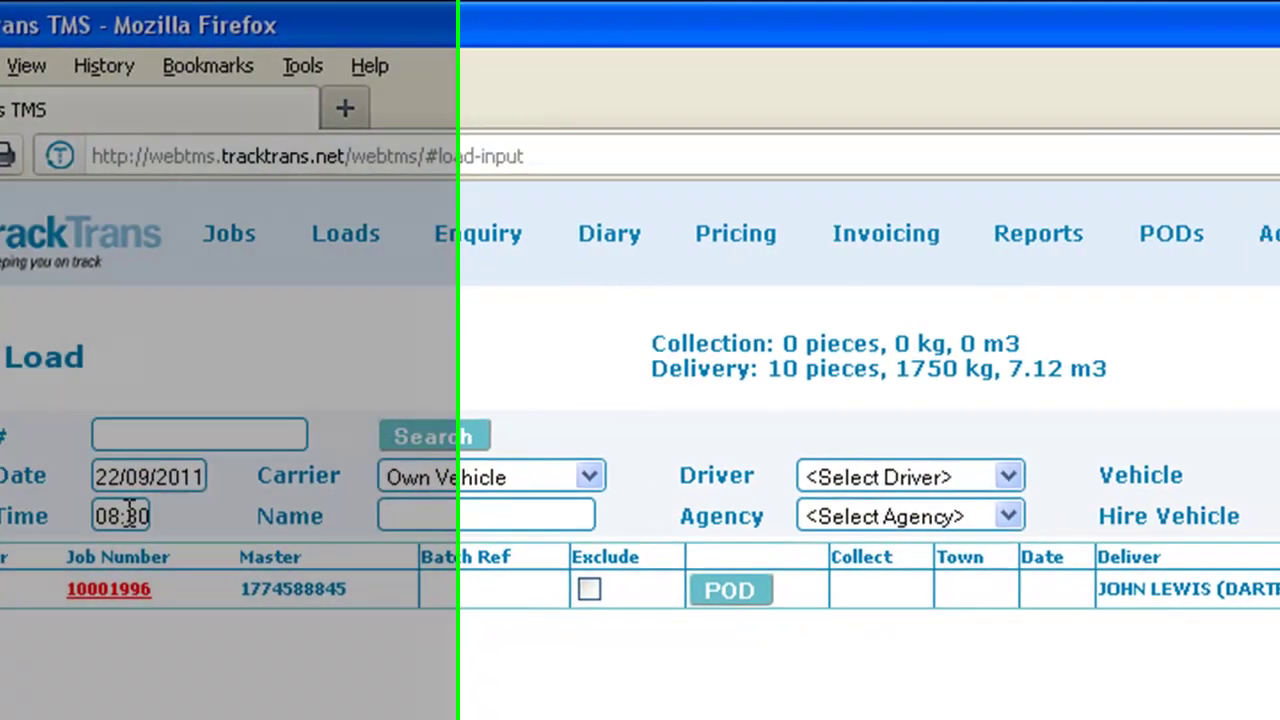
pyautogui.click(347, 460)
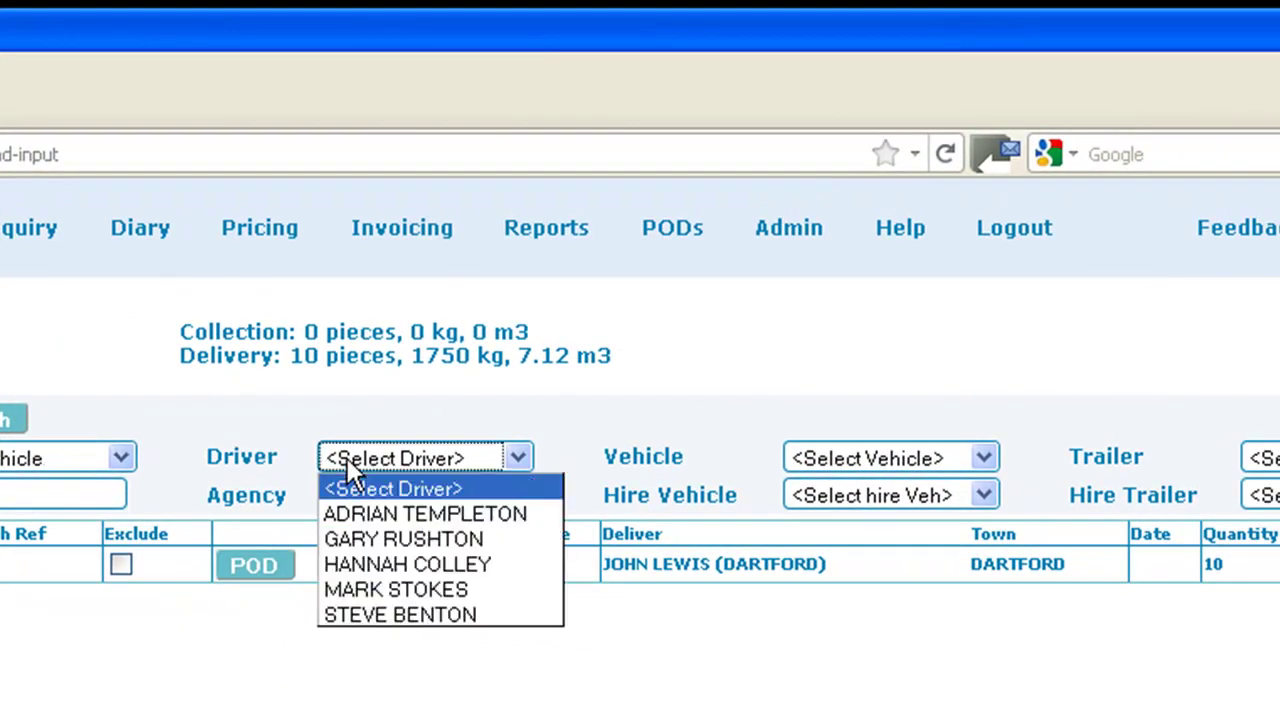
pyautogui.click(365, 514)
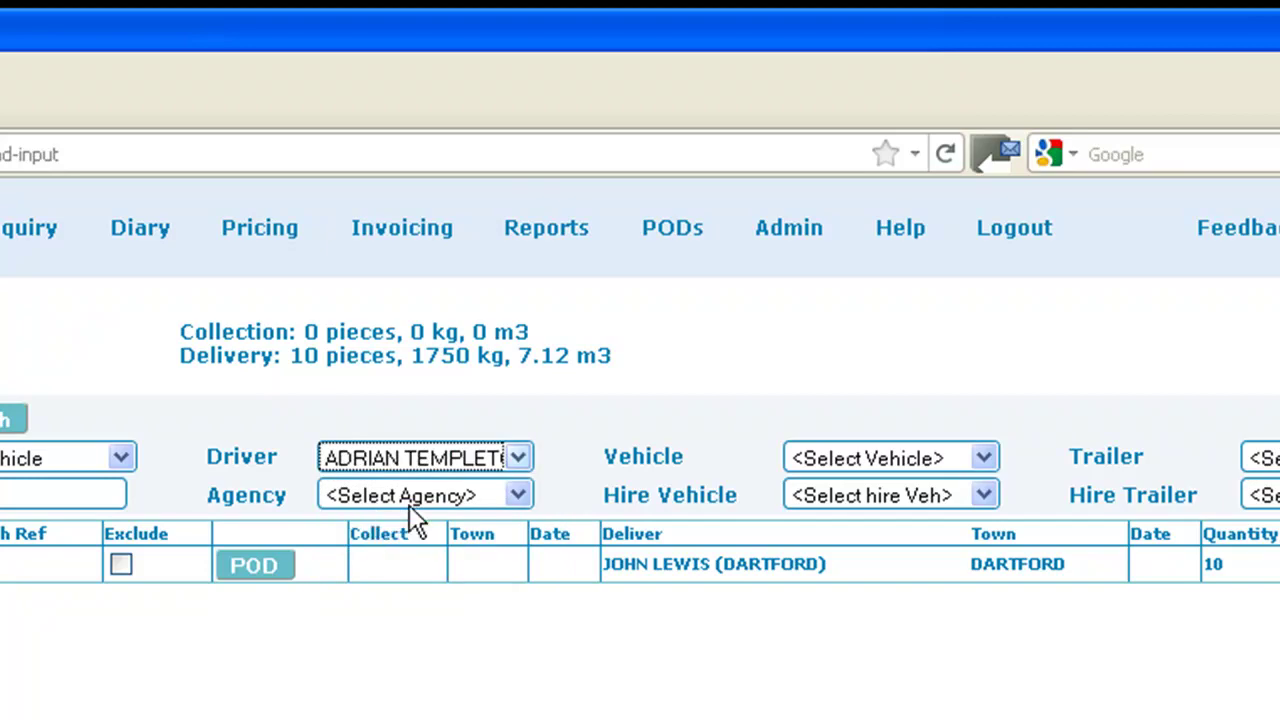
pyautogui.click(848, 457)
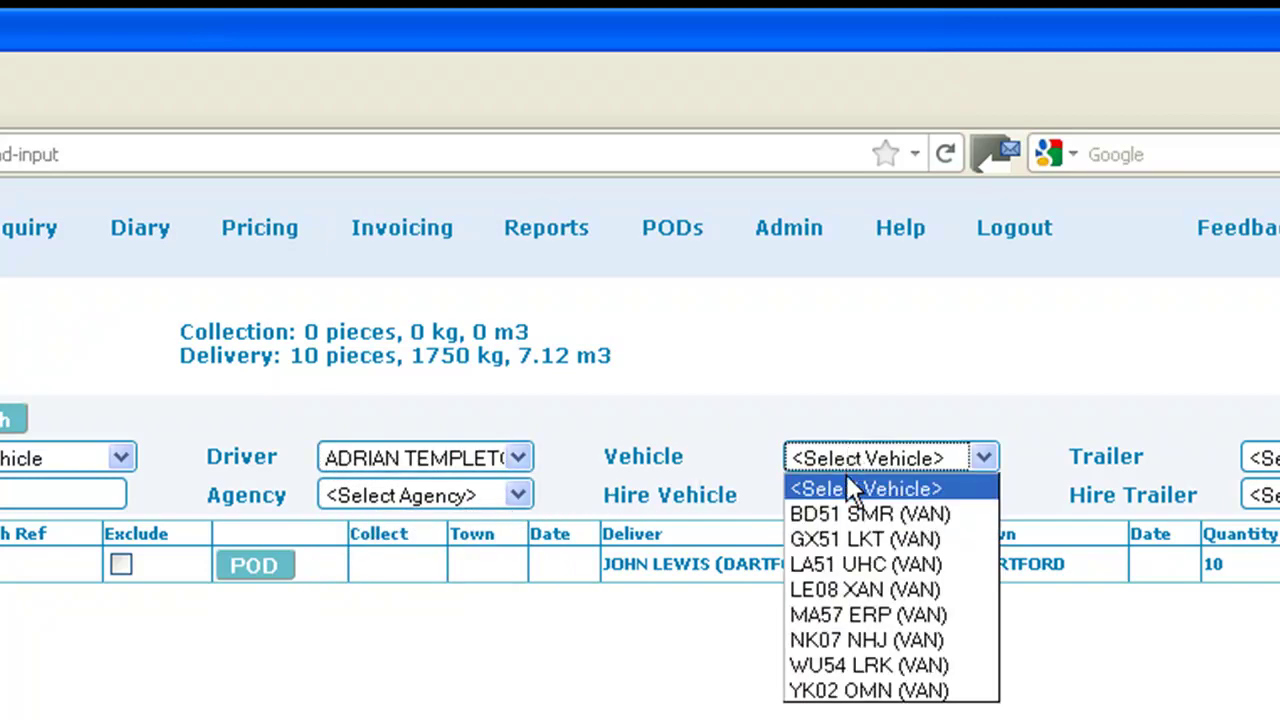
pyautogui.click(846, 586)
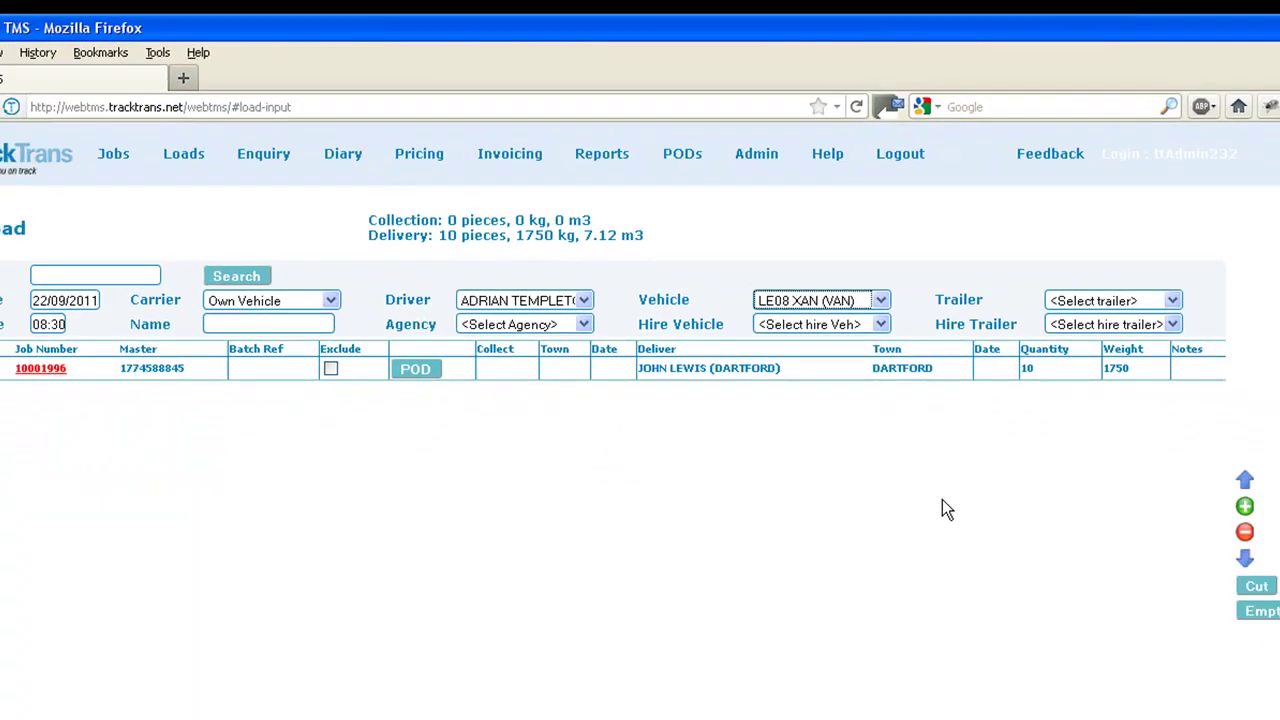
pyautogui.click(1034, 678)
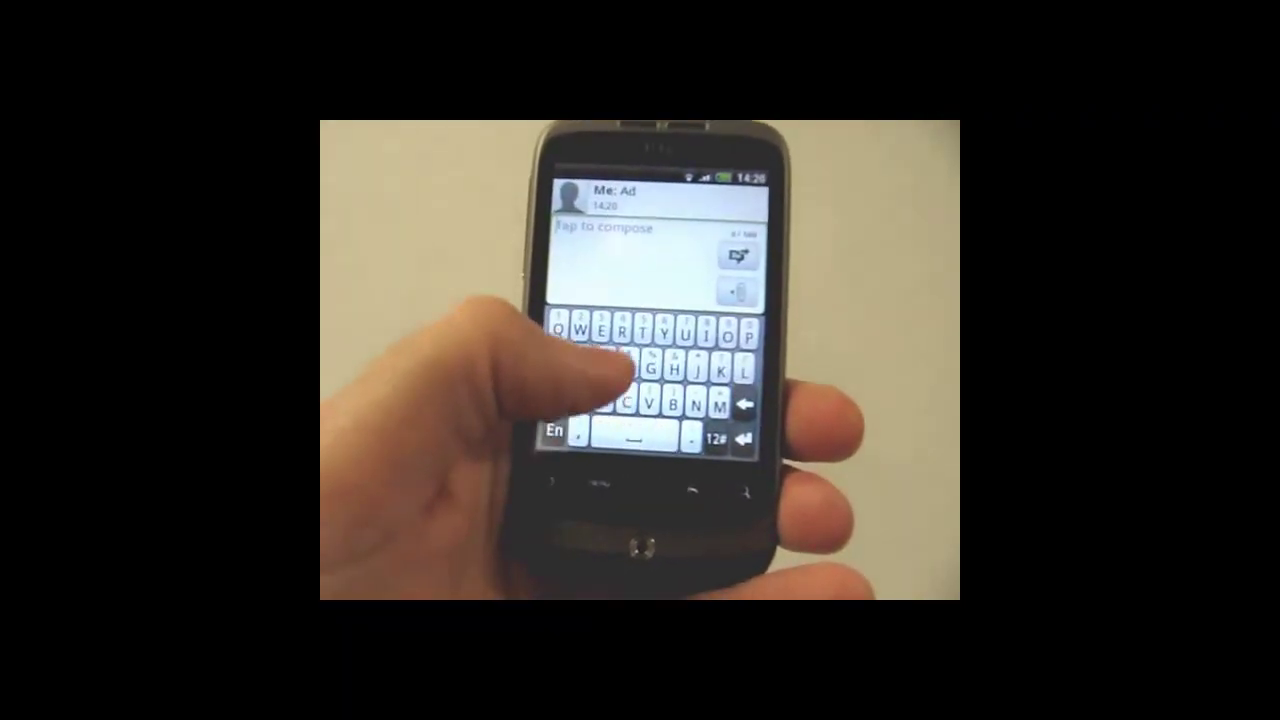
# - Type the driver's delivery reply on the phone and send it
pyautogui.write('id I')
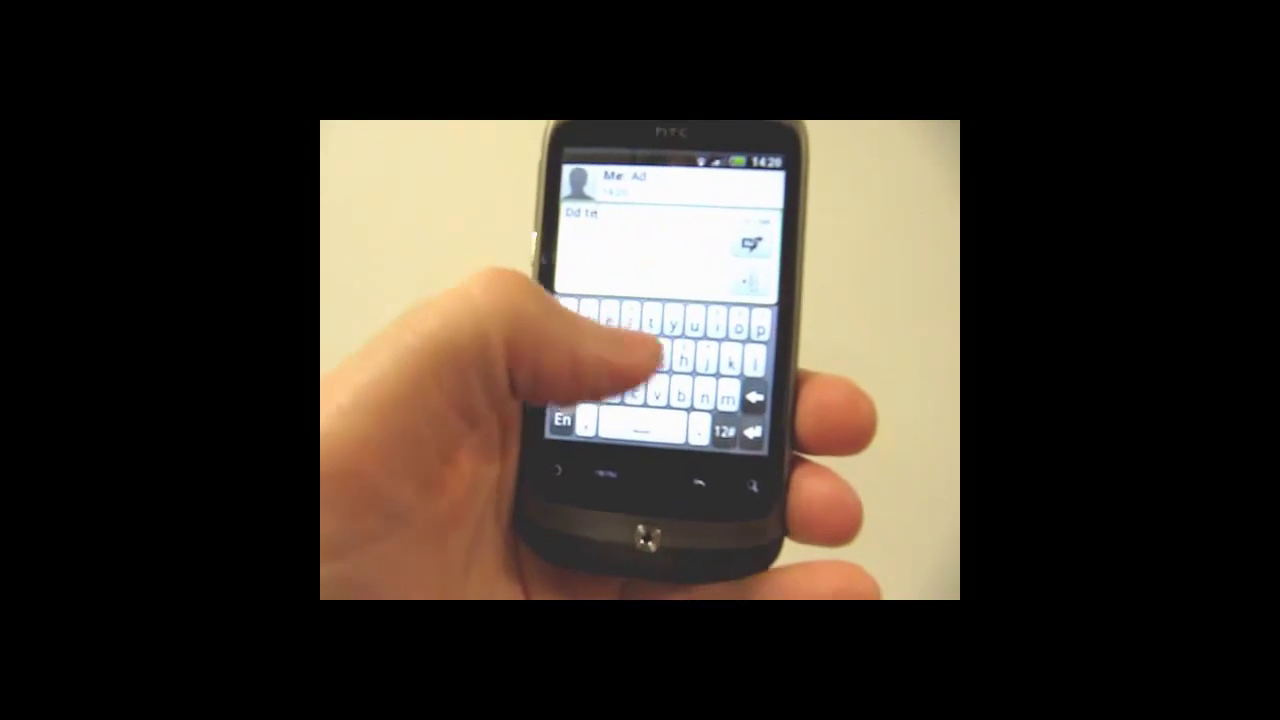
pyautogui.write('erry')
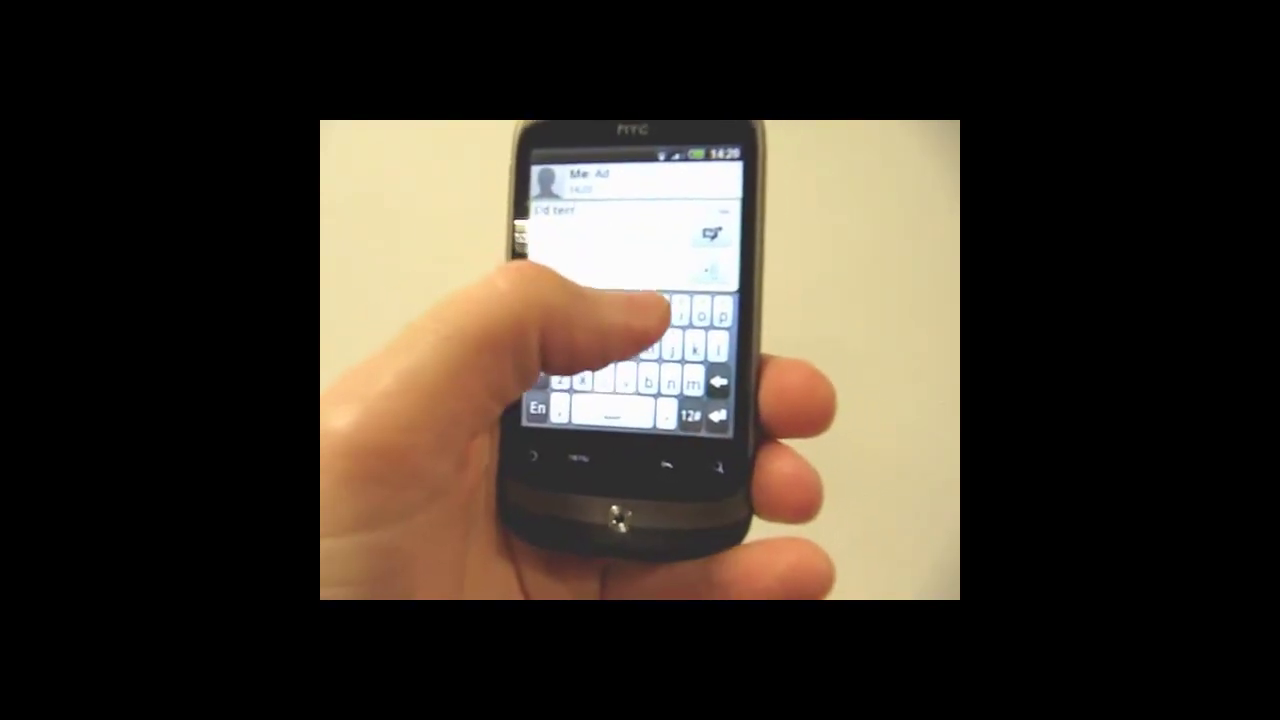
pyautogui.click(736, 249)
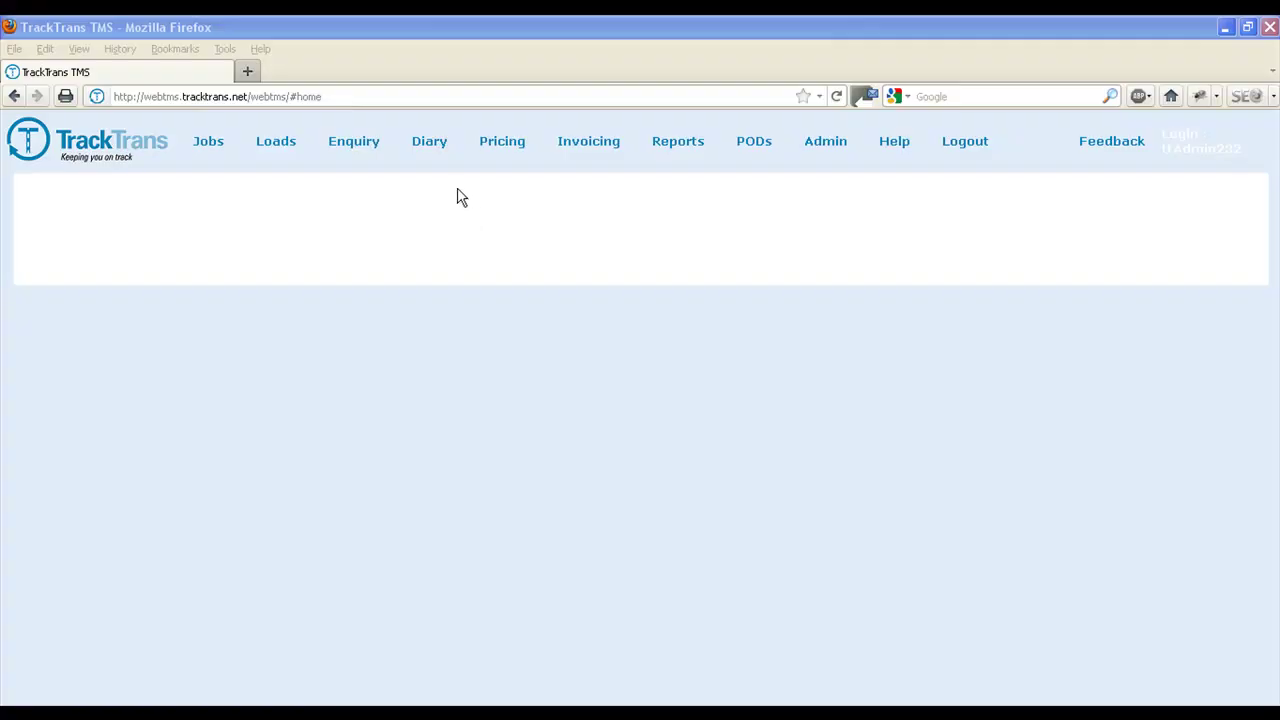
# - Open the Diary to view load 001480 on LE08 XAN for 22/09/2011
pyautogui.click(432, 143)
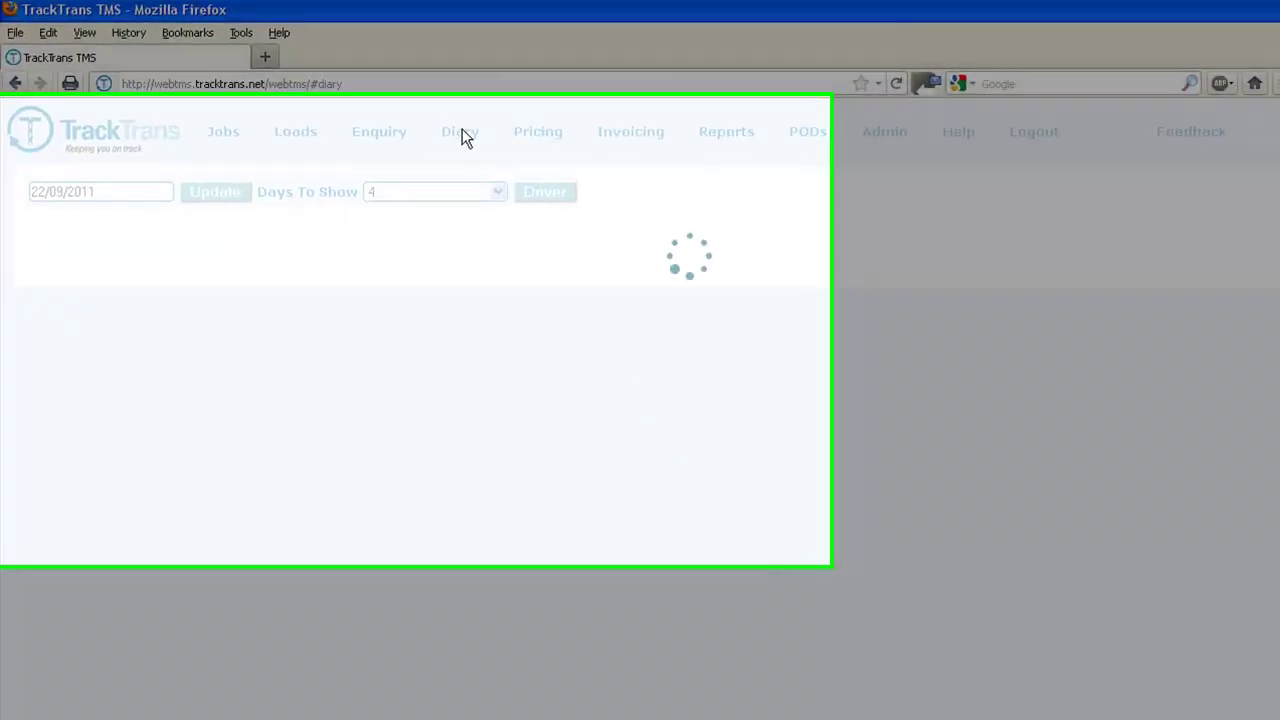